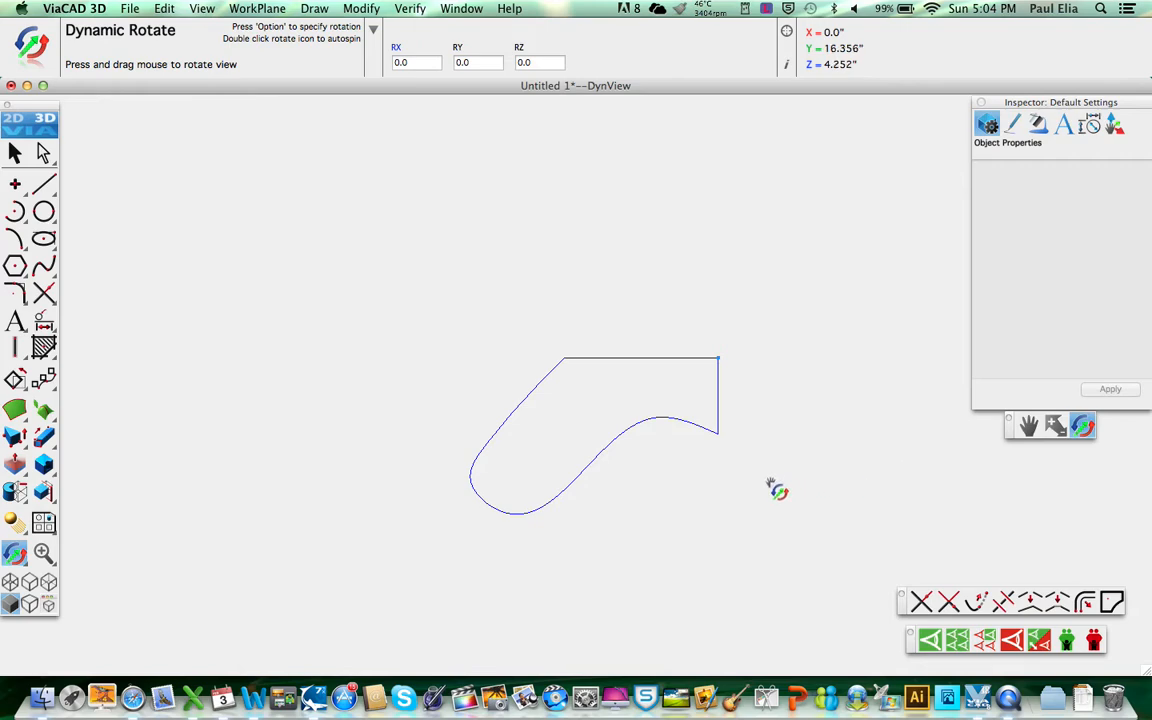
- Copy the closed profile's two lines and spline from its corner to the free endpoint of the connecting line
{"action": "left_click_drag", "start_coordinate": [694, 506], "coordinate": [926, 479]}
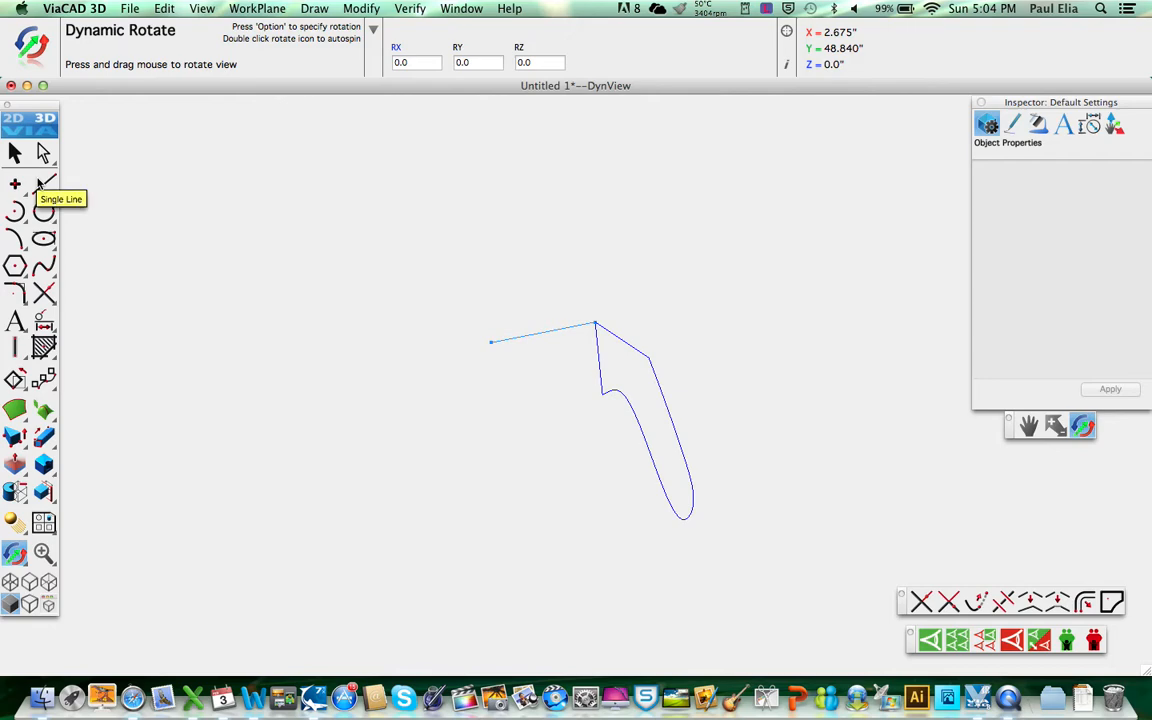
{"action": "left_click", "coordinate": [15, 151]}
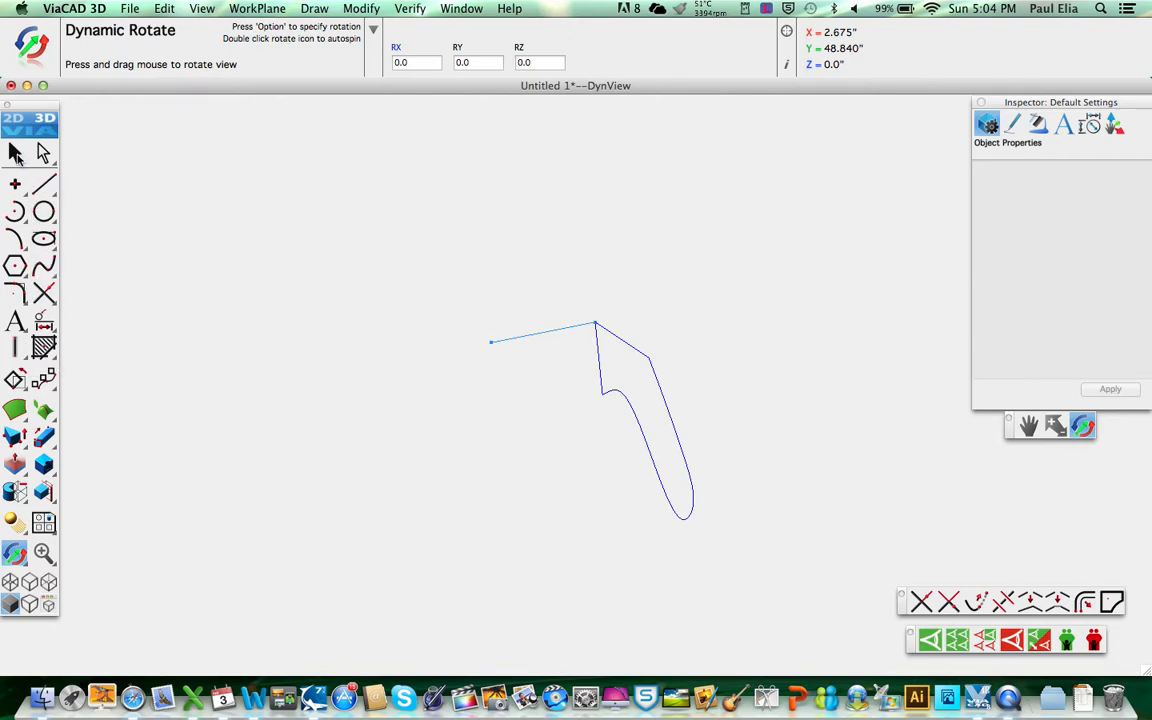
{"action": "left_click", "coordinate": [619, 340]}
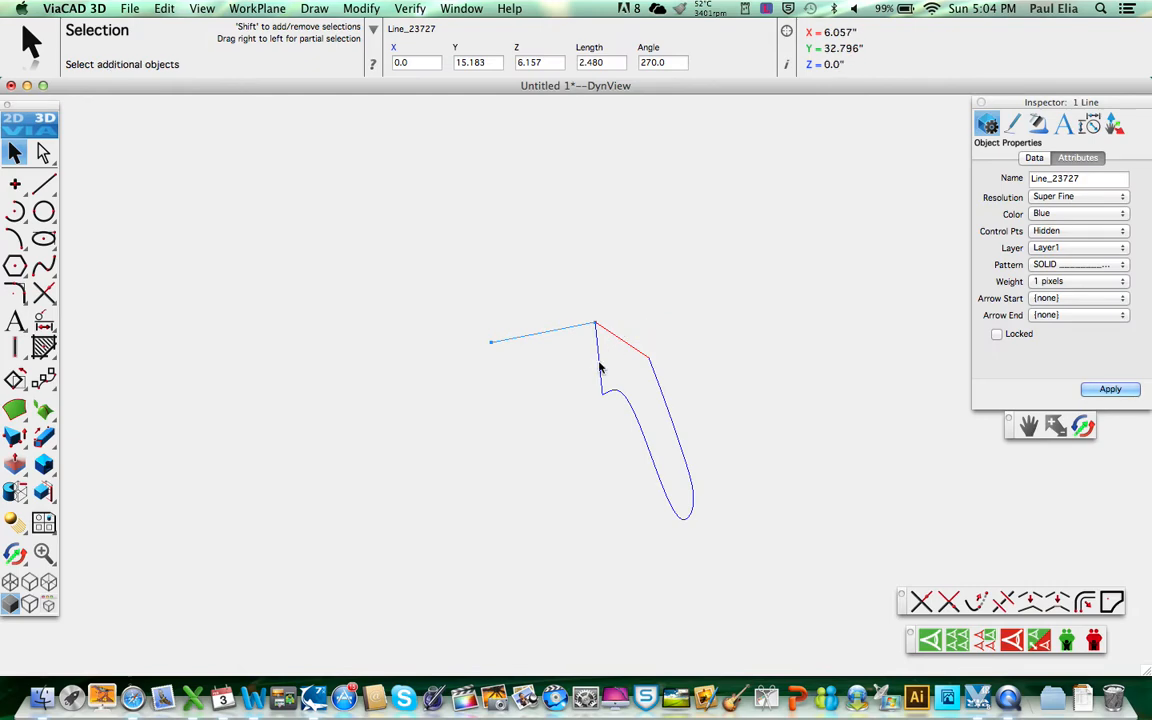
{"action": "left_click", "coordinate": [600, 365], "text": "shift"}
{"action": "left_click", "coordinate": [641, 427], "text": "shift"}
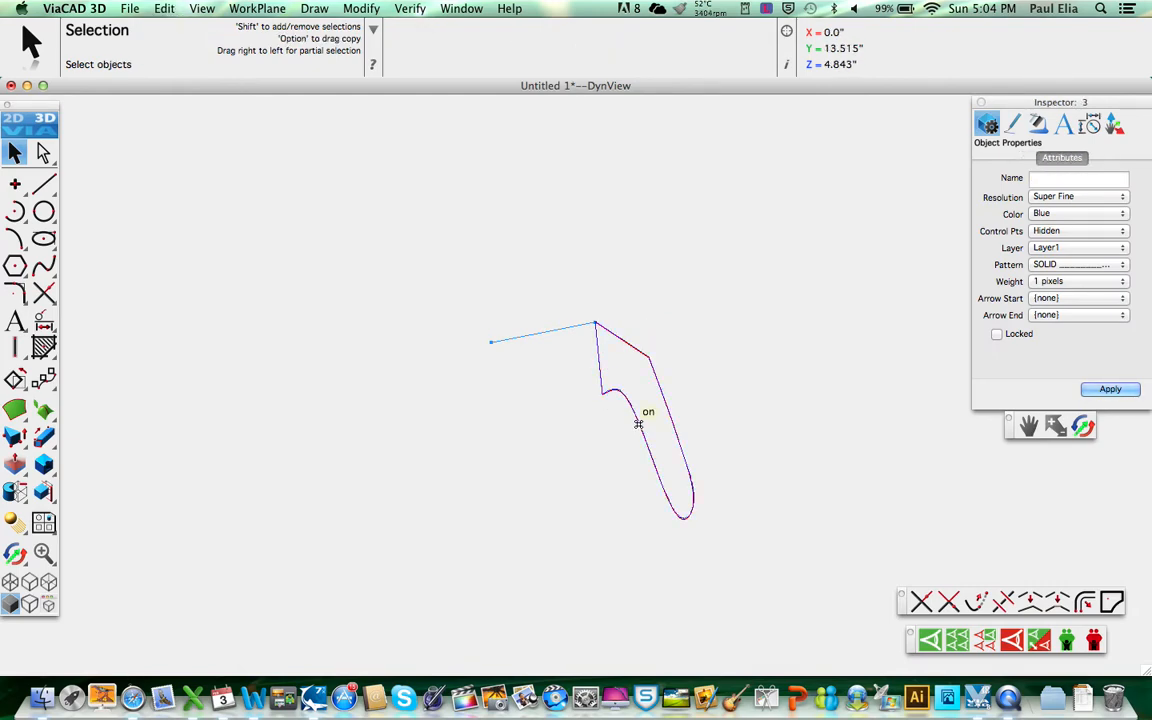
{"action": "left_click_drag", "start_coordinate": [593, 324], "coordinate": [493, 345], "text": "alt"}
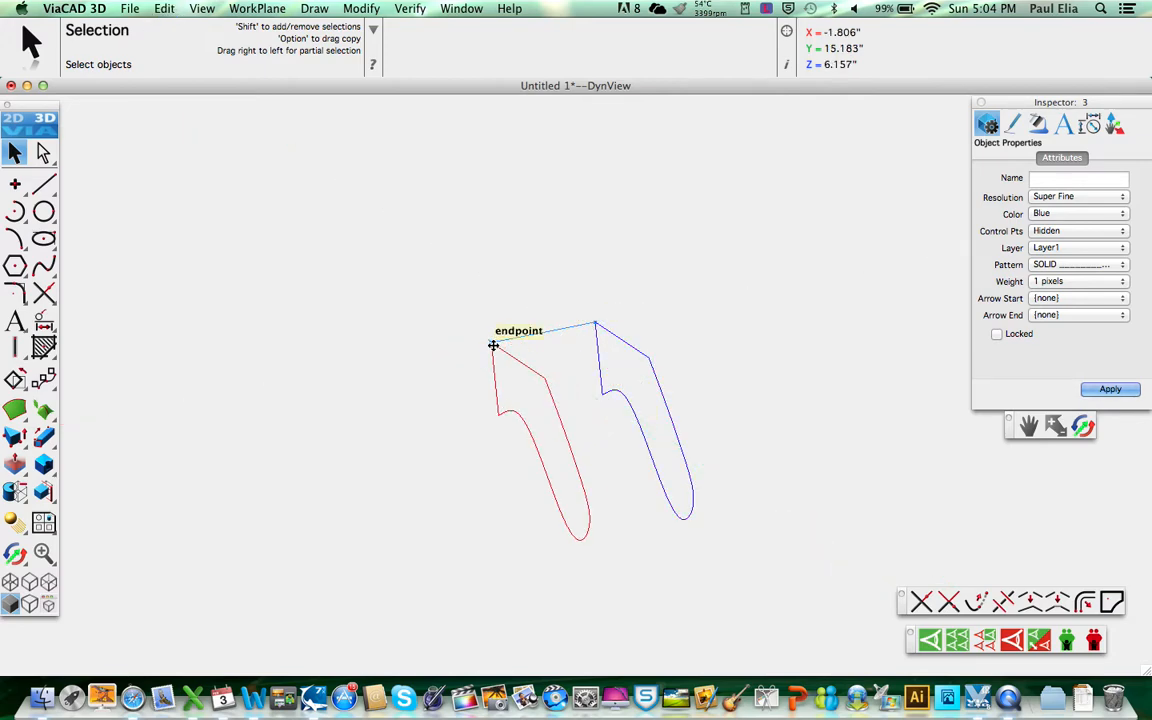
- Draw a single line about 1.806" long joining the matching upper corners where the two profiles' splines start
{"action": "left_click", "coordinate": [43, 184]}
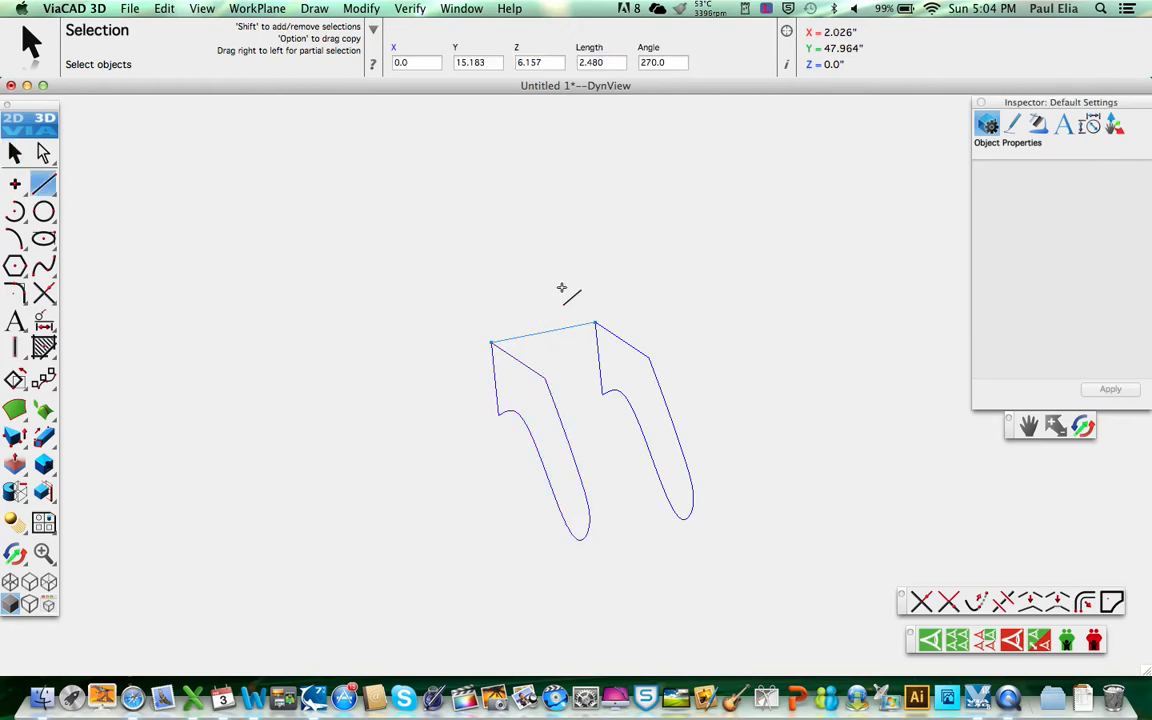
{"action": "left_click", "coordinate": [631, 362]}
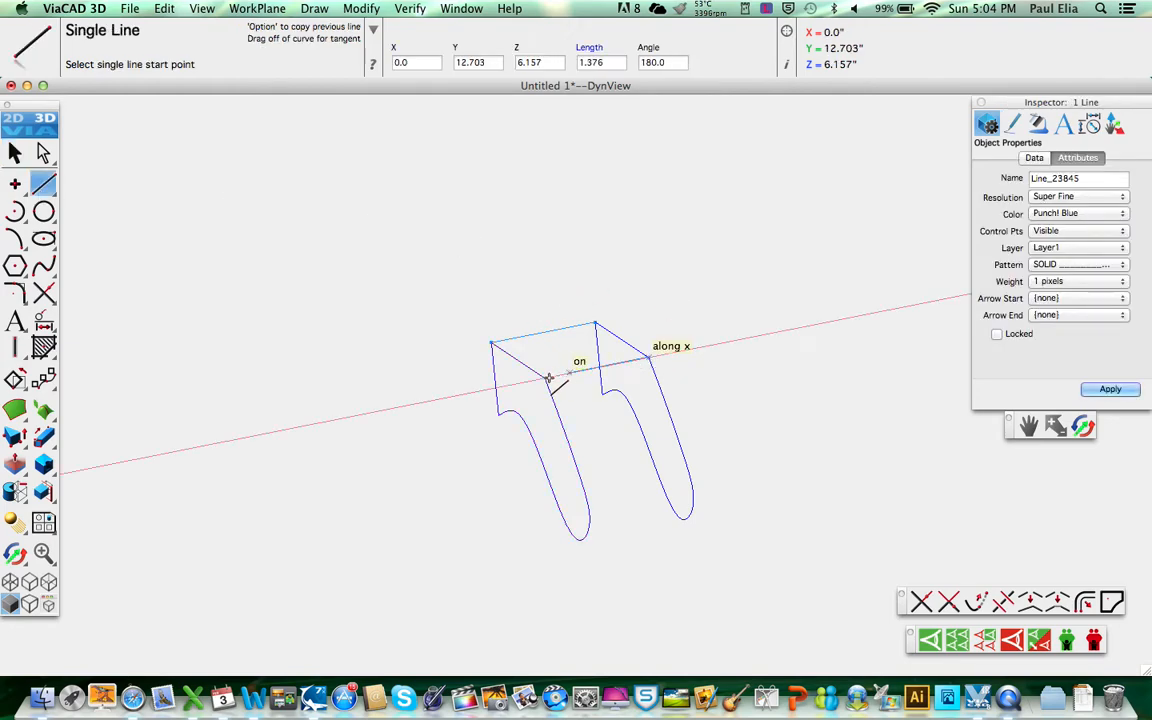
{"action": "left_click", "coordinate": [543, 379]}
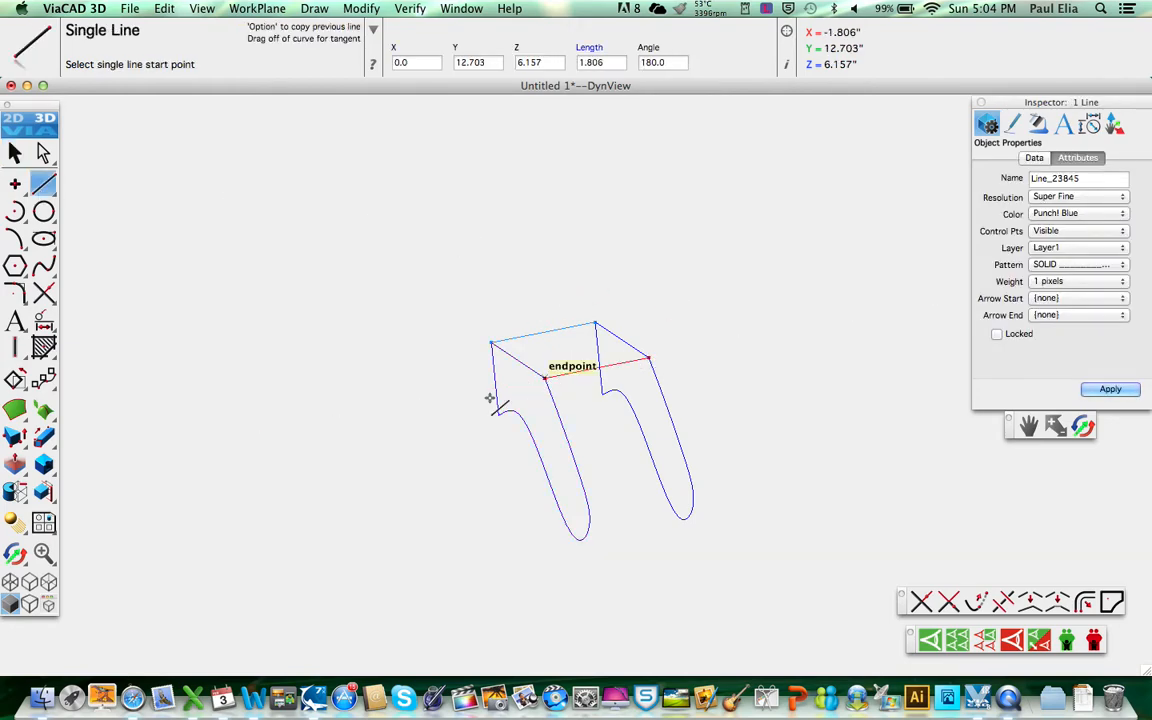
- Try to create a cover surface from the new connecting line and the two profile splines
{"action": "left_click", "coordinate": [15, 410]}
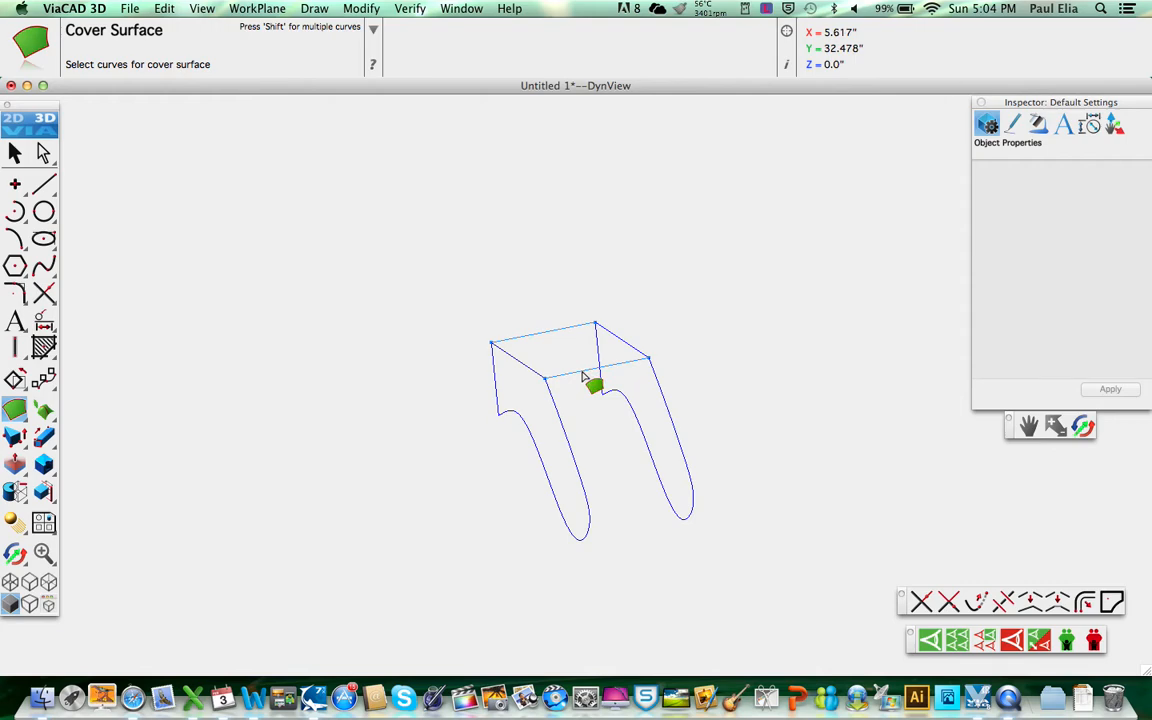
{"action": "left_click", "coordinate": [565, 432]}
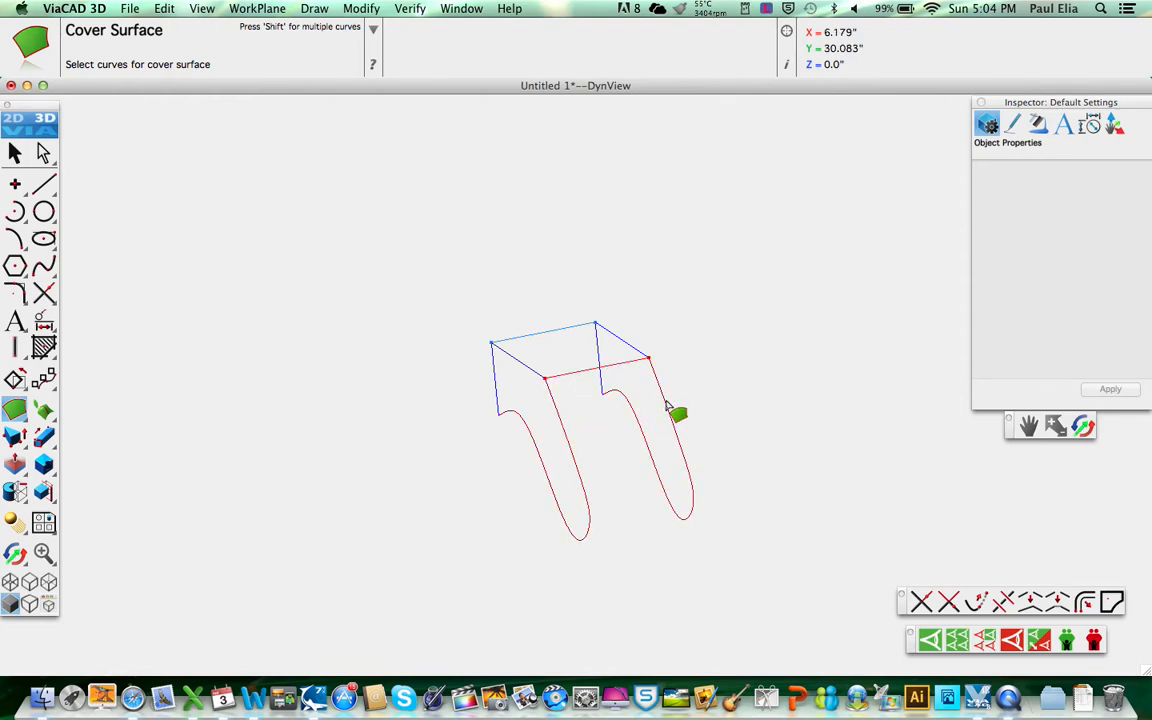
{"action": "left_click", "coordinate": [538, 408]}
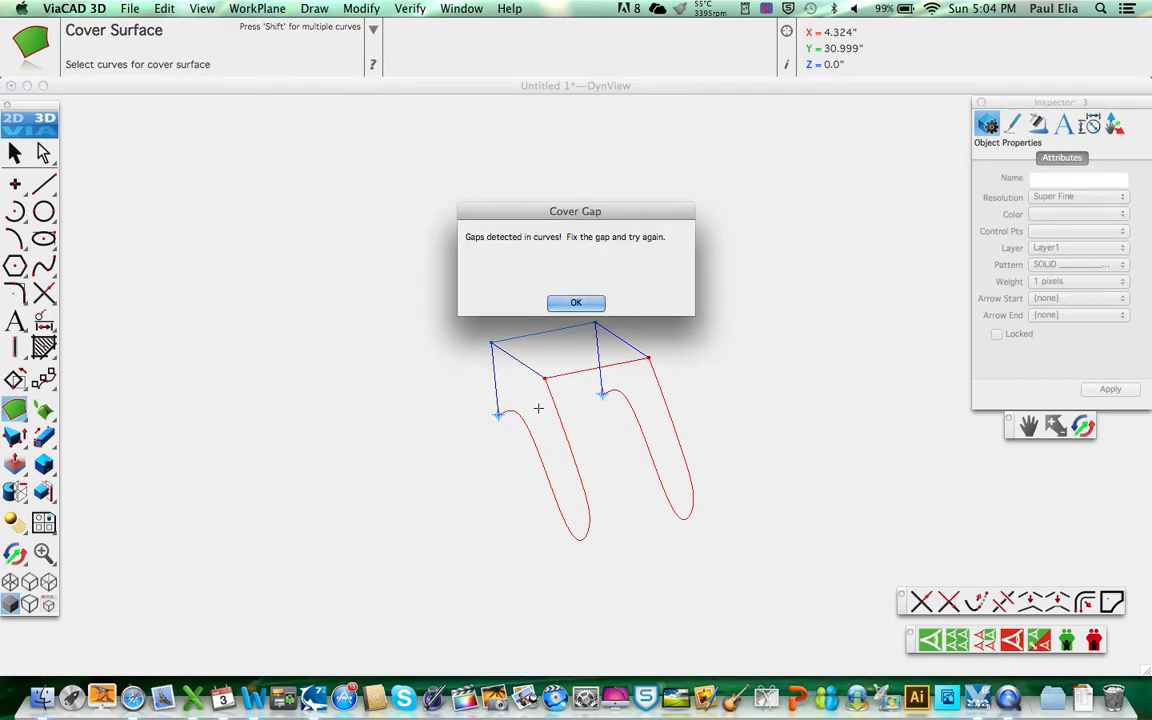
{"action": "left_click", "coordinate": [576, 303]}
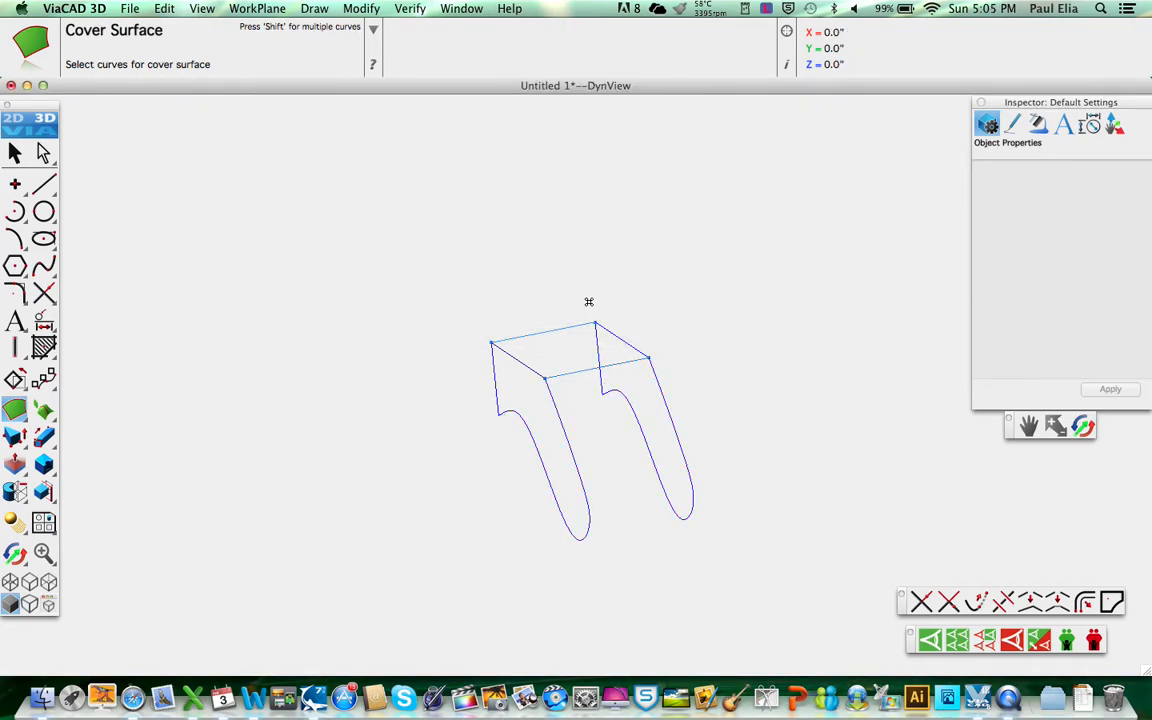
- Draw a single line joining the lower endpoints of the two splines, at the ends of the short vertical lines
{"action": "left_click", "coordinate": [43, 184]}
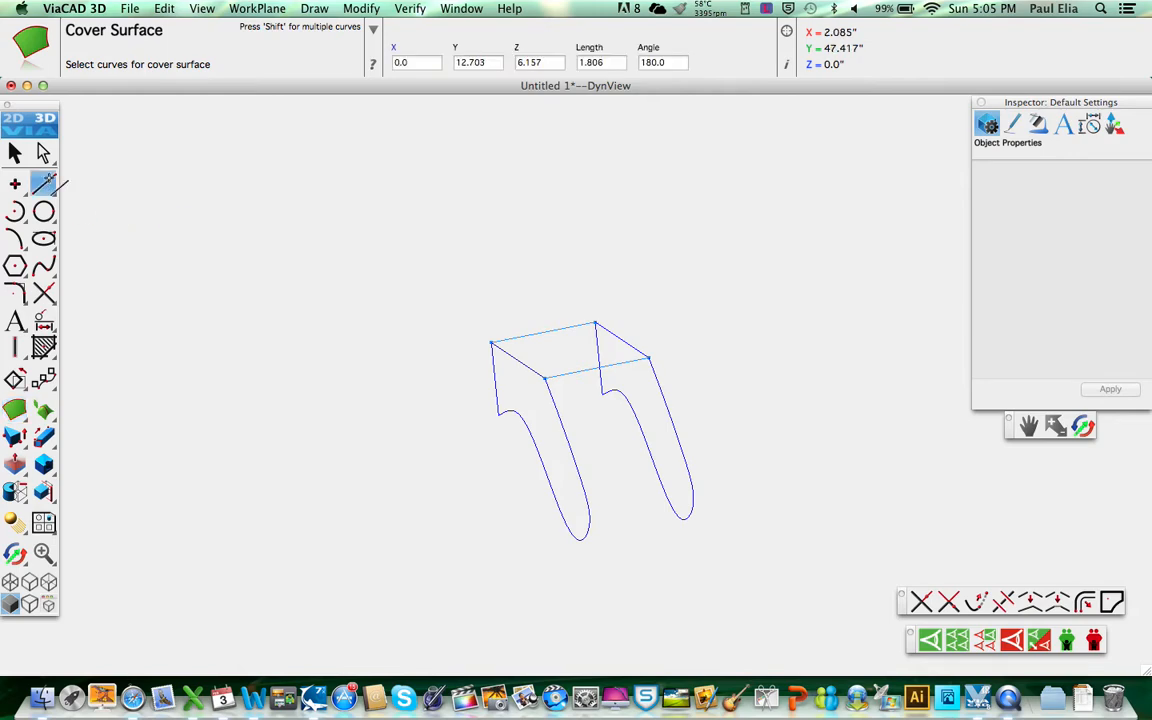
{"action": "left_click", "coordinate": [604, 394]}
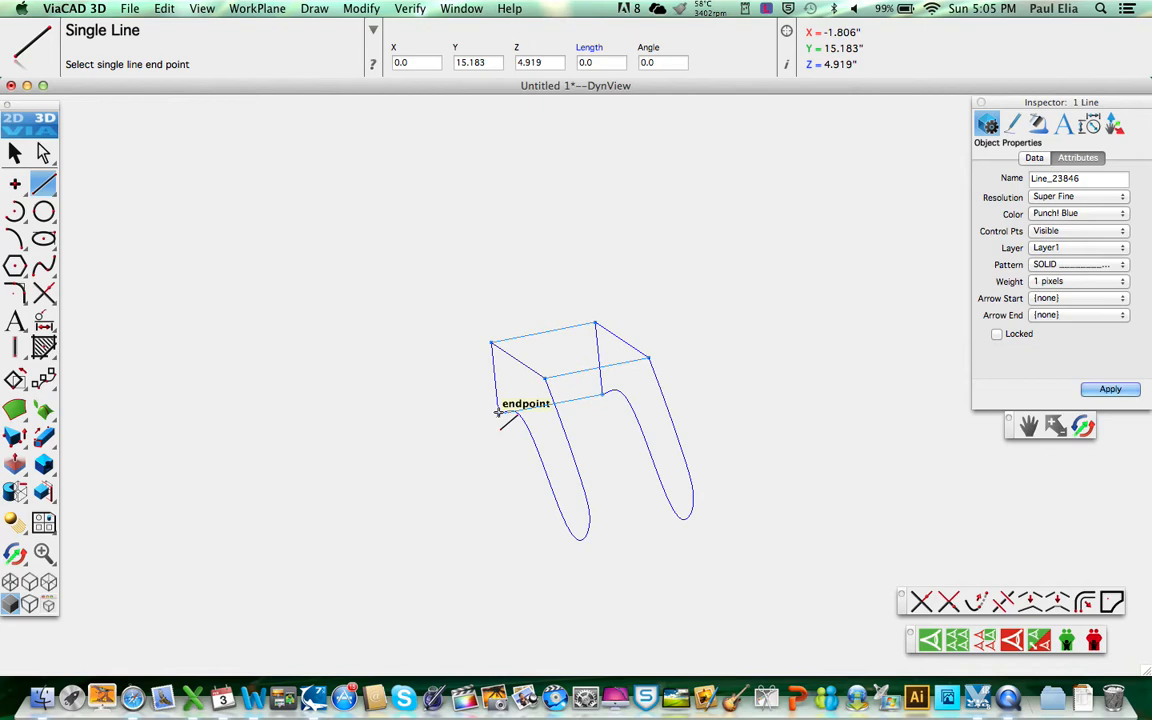
{"action": "left_click", "coordinate": [498, 413]}
{"action": "left_click", "coordinate": [498, 413]}
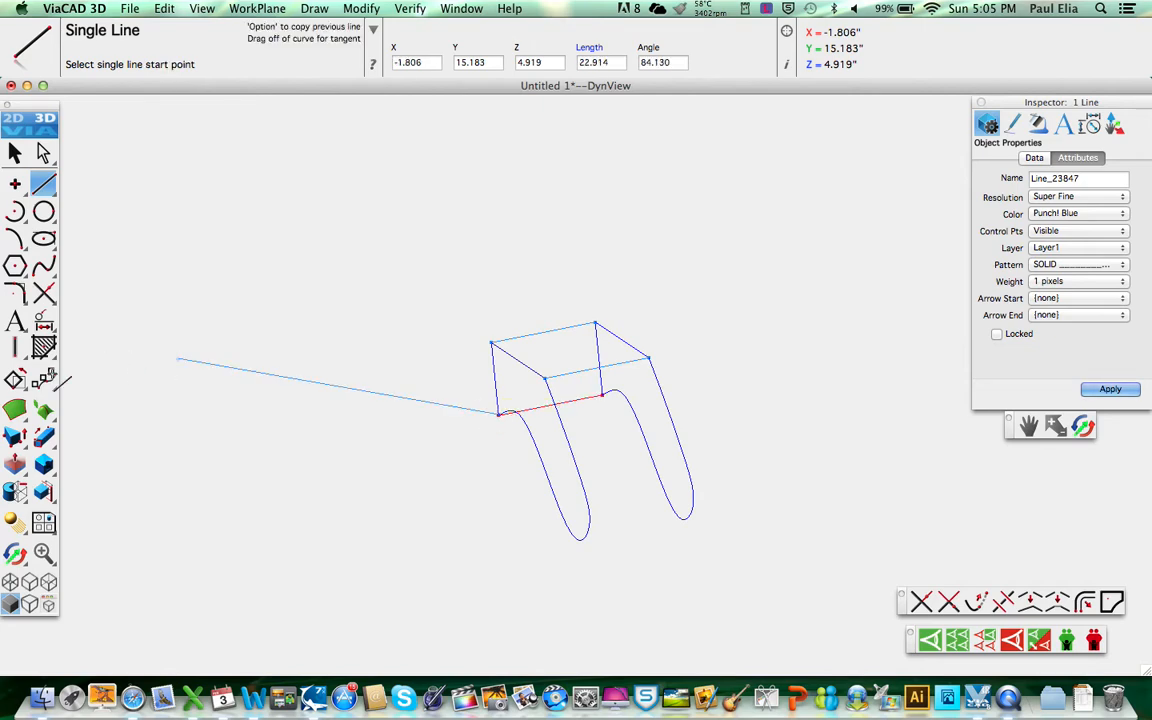
- Create a cover surface from the two profile splines and the two lines that connect their ends
{"action": "left_click", "coordinate": [18, 409]}
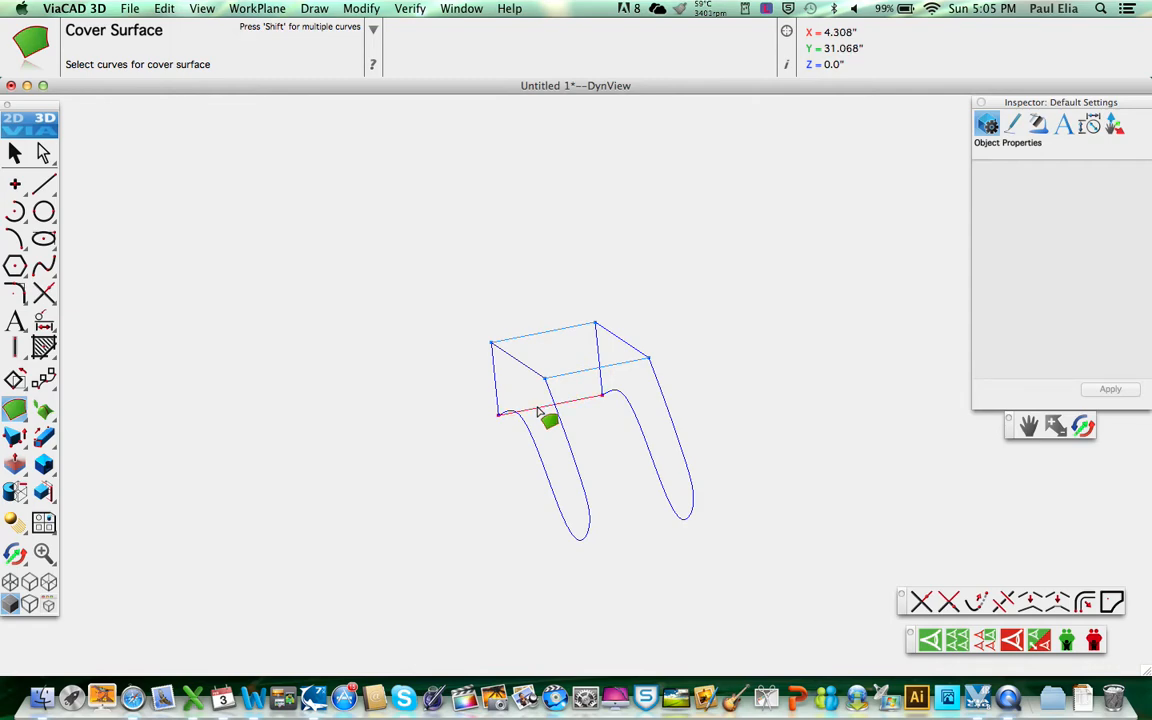
{"action": "left_click", "coordinate": [580, 373]}
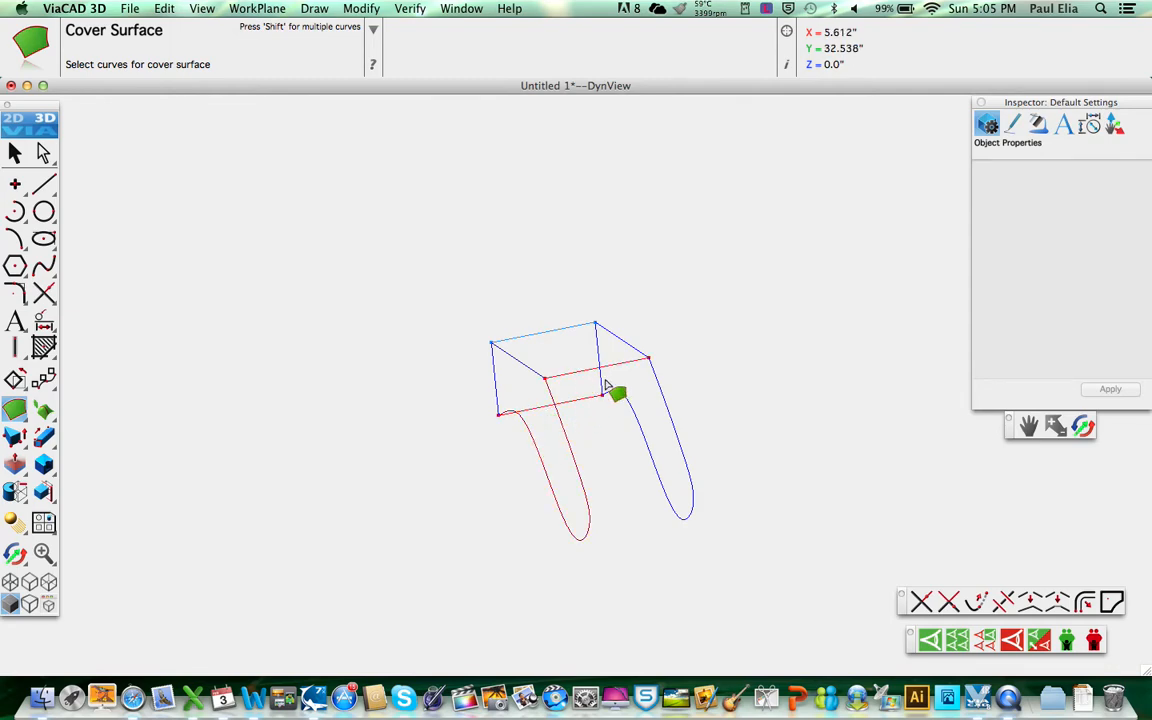
{"action": "left_click", "coordinate": [671, 406]}
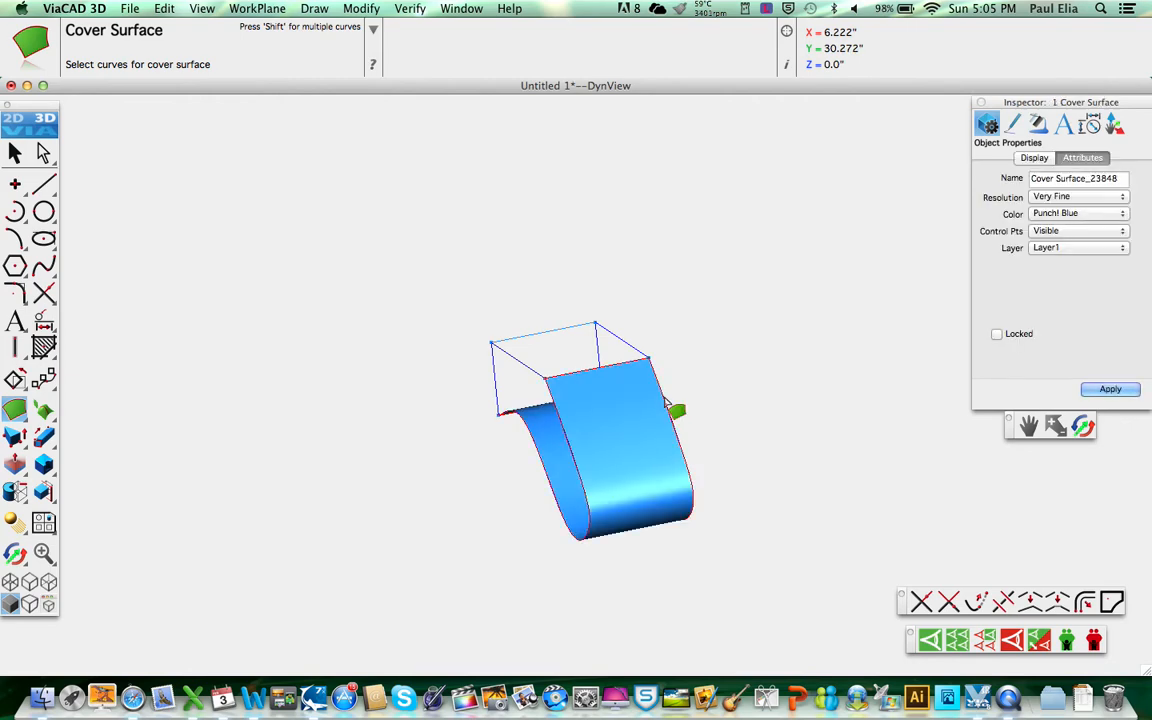
- Cover the four-sided top opening, using the original connecting line Line_23845 instead of the surface edge
{"action": "left_click", "coordinate": [631, 346], "text": "shift"}
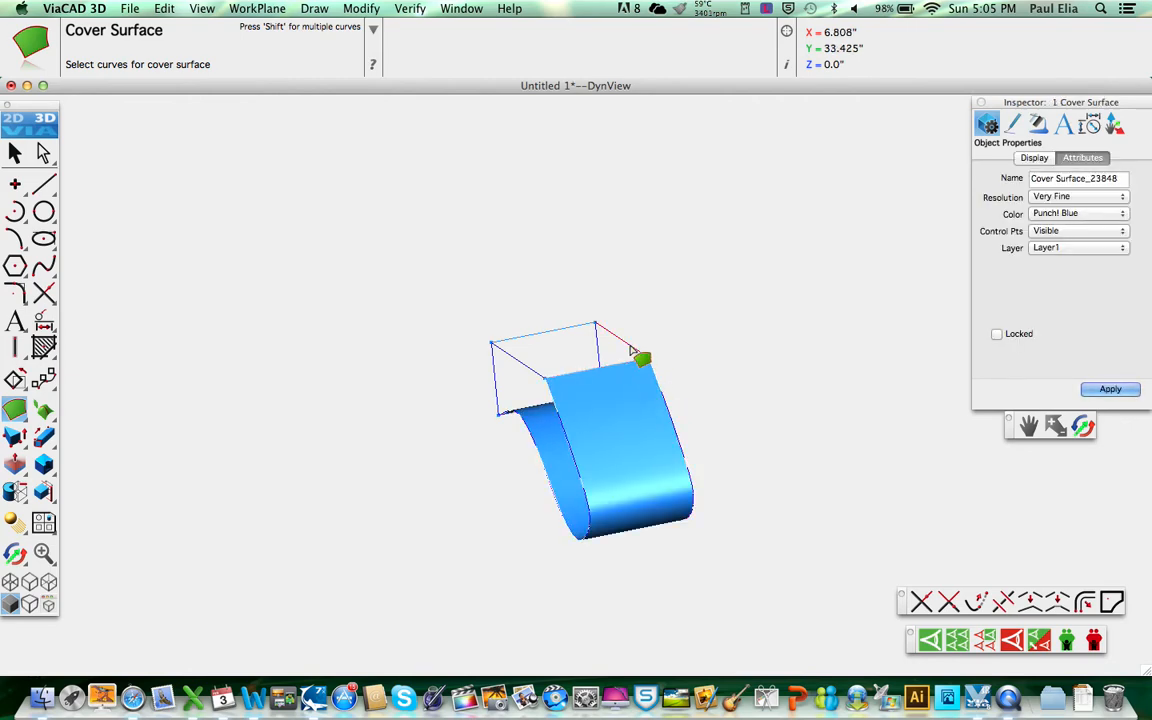
{"action": "left_click", "coordinate": [563, 328], "text": "shift"}
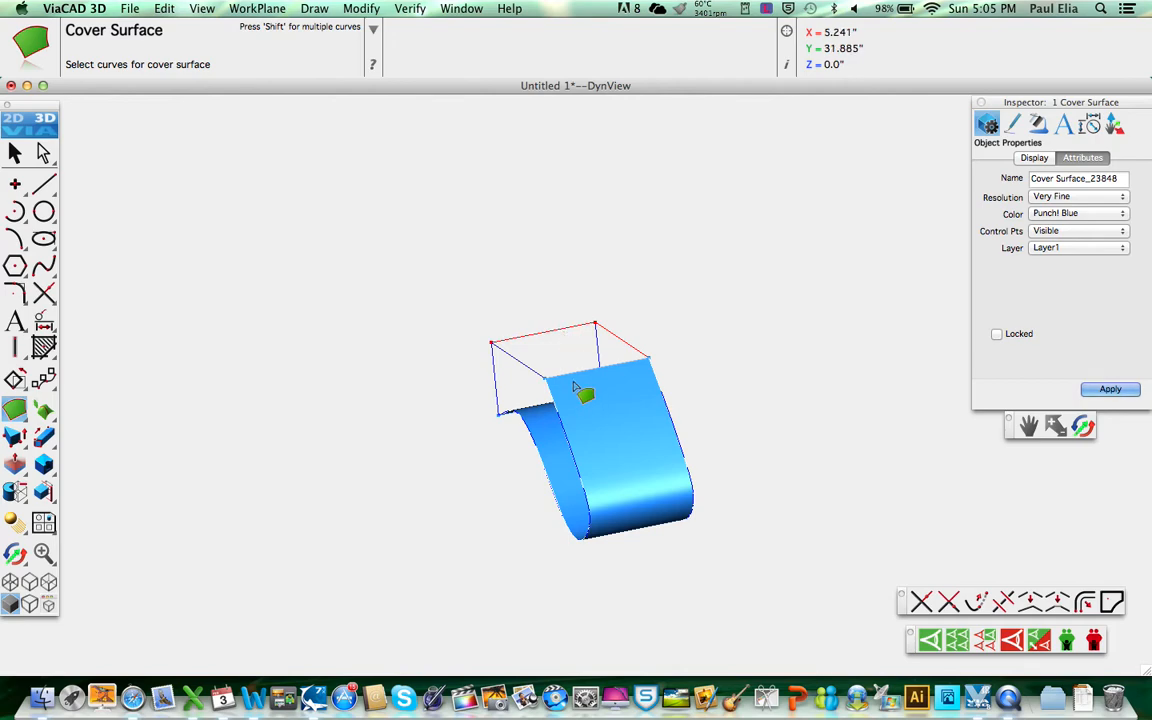
{"action": "left_click", "coordinate": [575, 381], "text": "shift"}
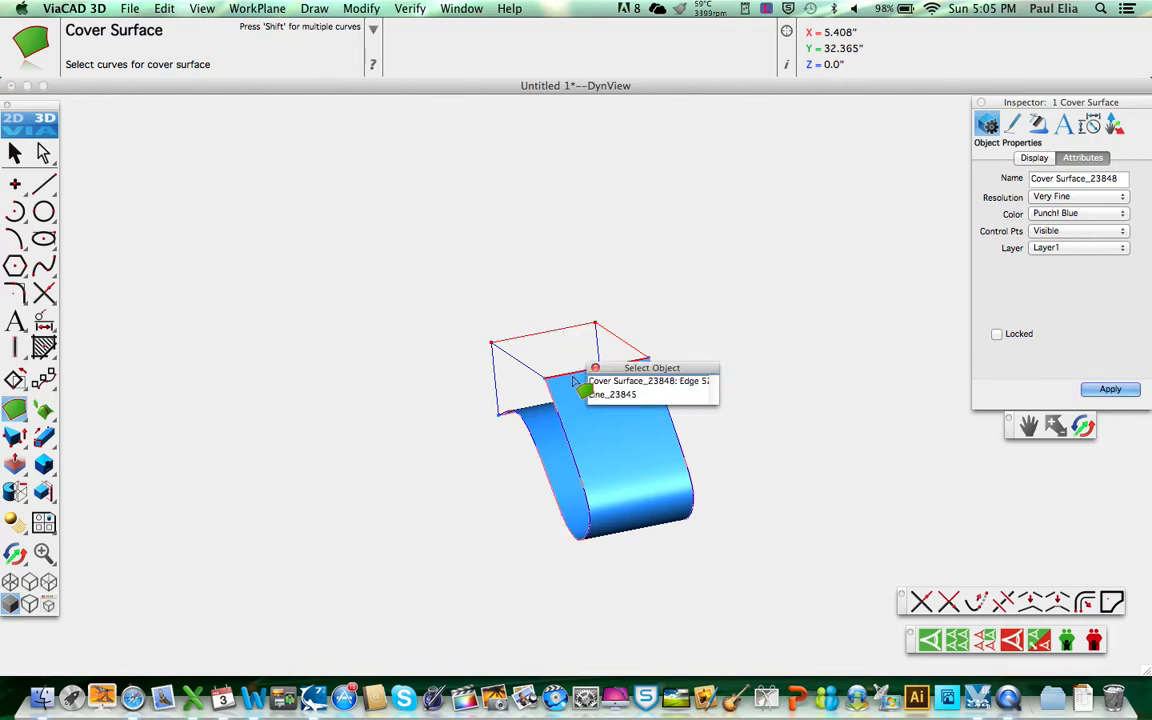
{"action": "left_click", "coordinate": [600, 396]}
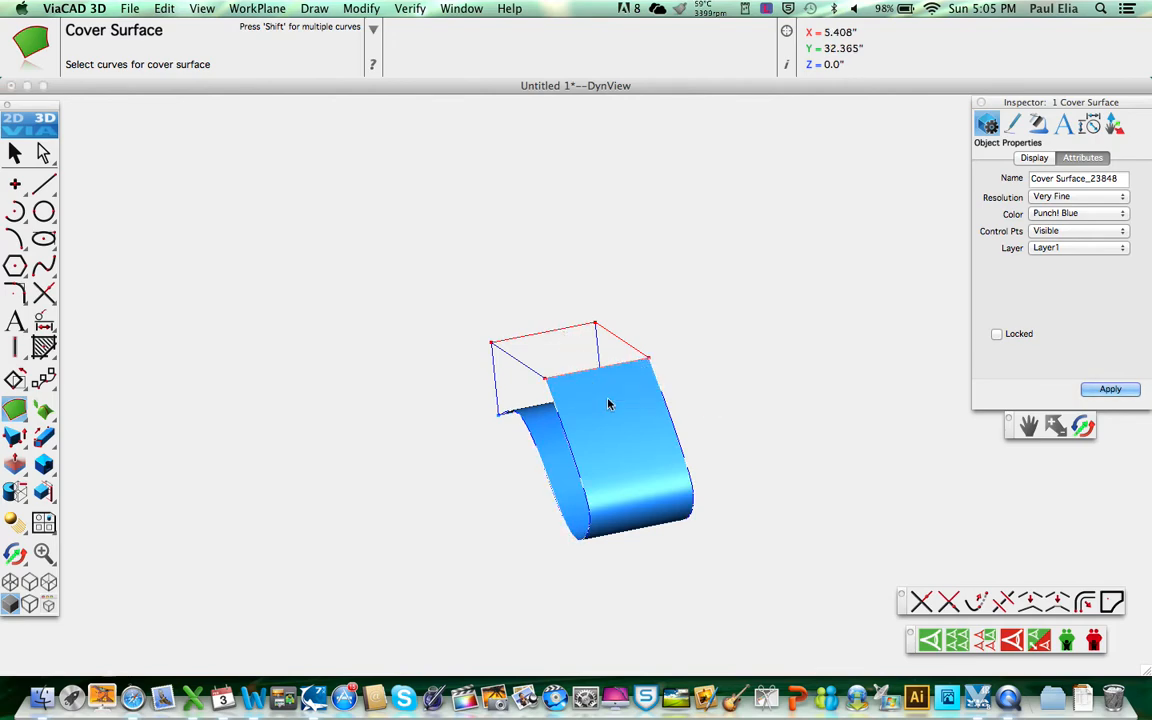
{"action": "left_click", "coordinate": [530, 374], "text": "shift"}
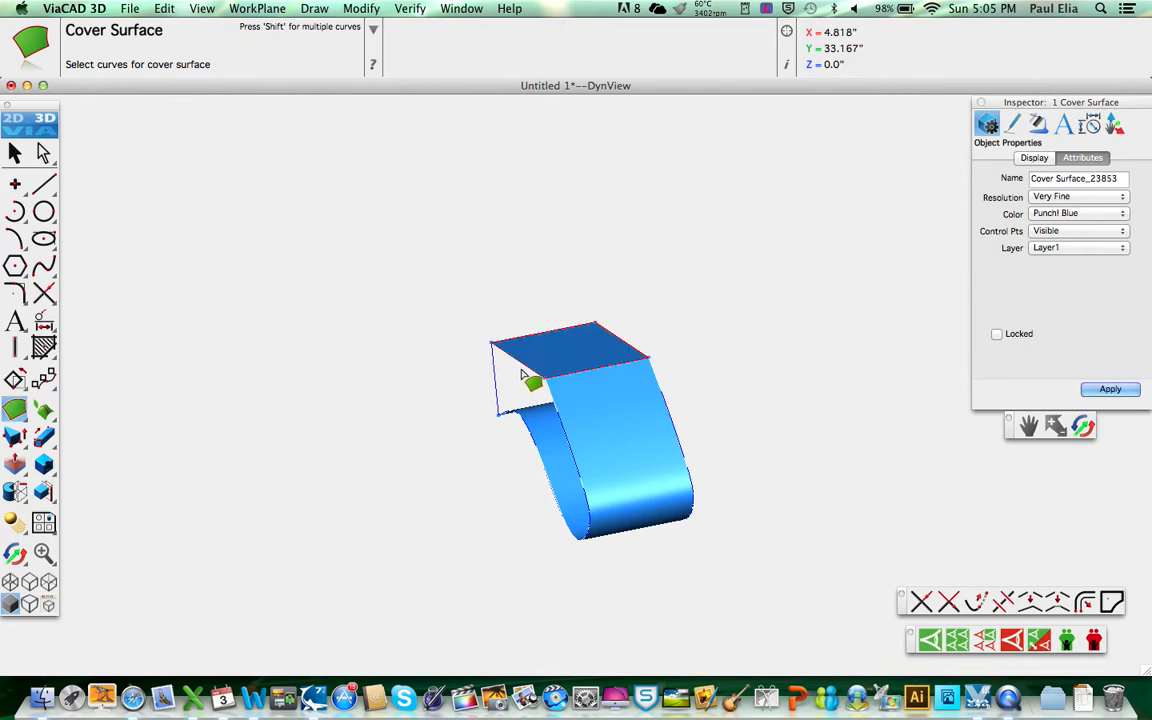
- Cover the copied profile's side using Line_23842, the short vertical line and Interpolate Spline_23844
{"action": "left_click", "coordinate": [524, 371], "text": "shift"}
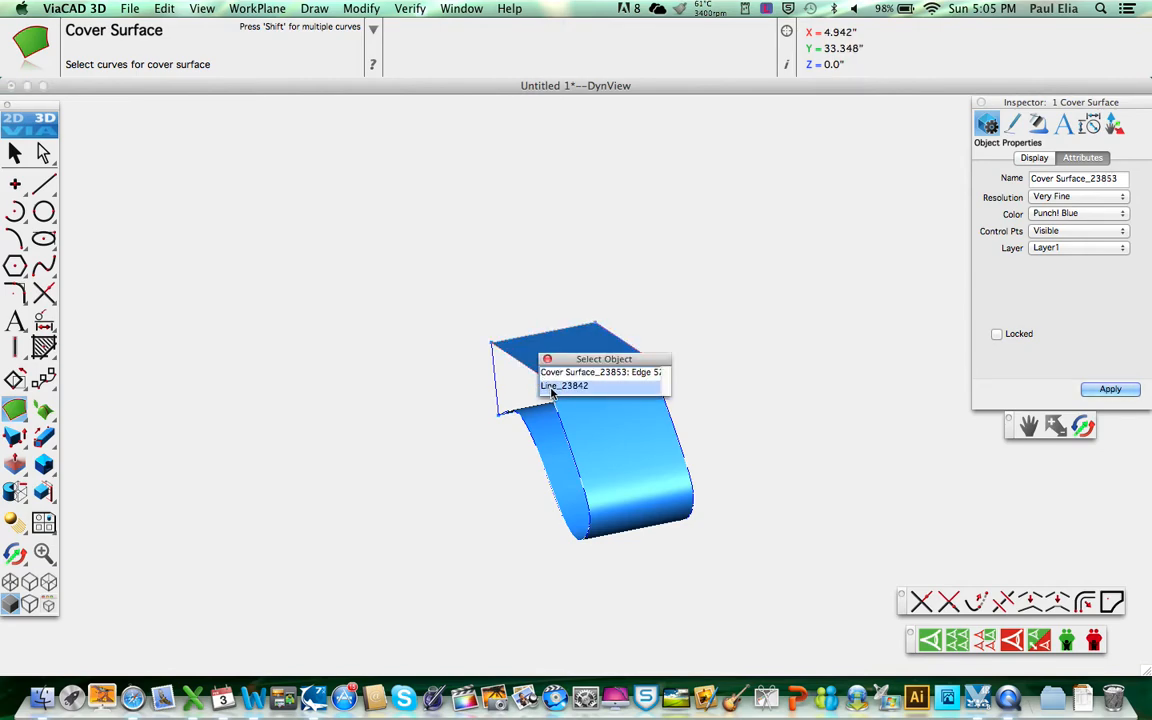
{"action": "left_click", "coordinate": [526, 380]}
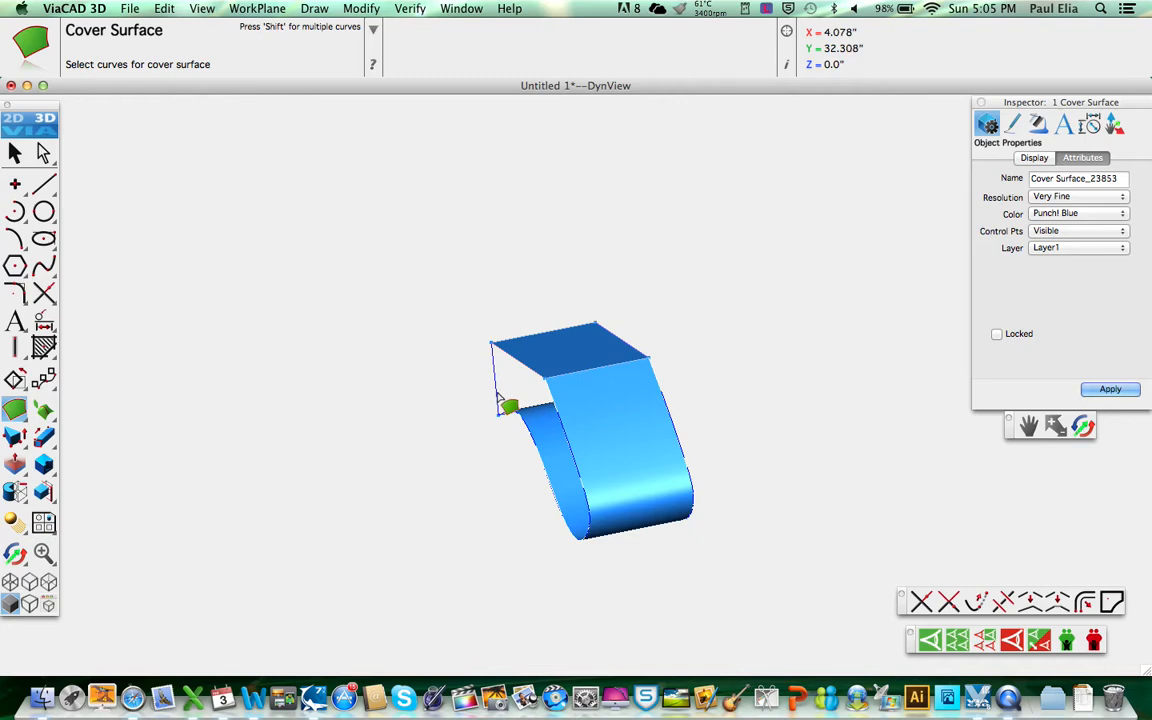
{"action": "left_click", "coordinate": [533, 442], "text": "shift"}
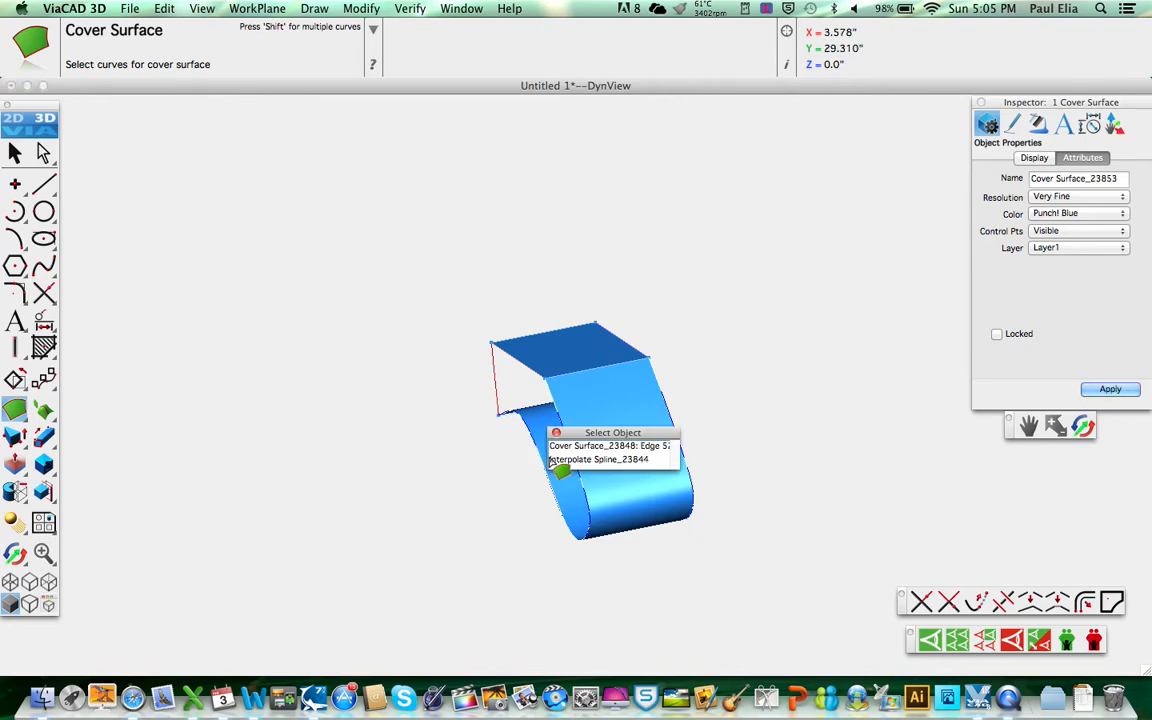
{"action": "left_click", "coordinate": [553, 461]}
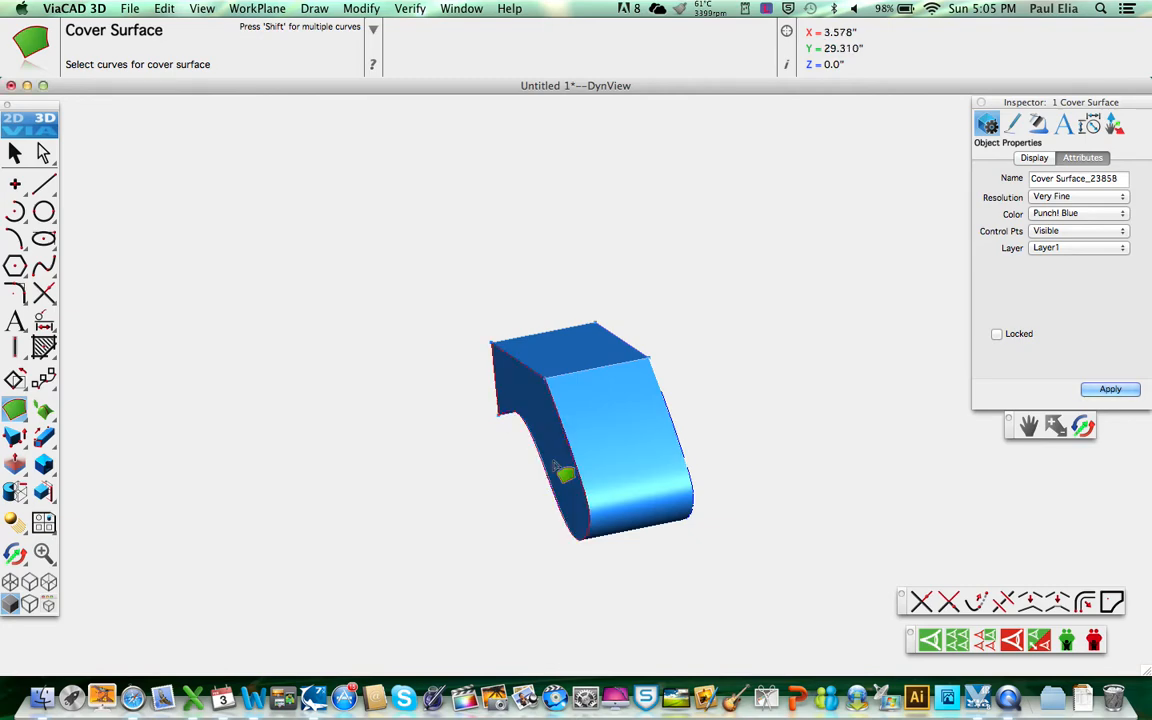
- Cover the opposite side using the original profile's vertical line, Line_23727 and its spline
{"action": "left_click", "coordinate": [1082, 426]}
{"action": "left_click_drag", "start_coordinate": [1003, 483], "coordinate": [903, 553]}
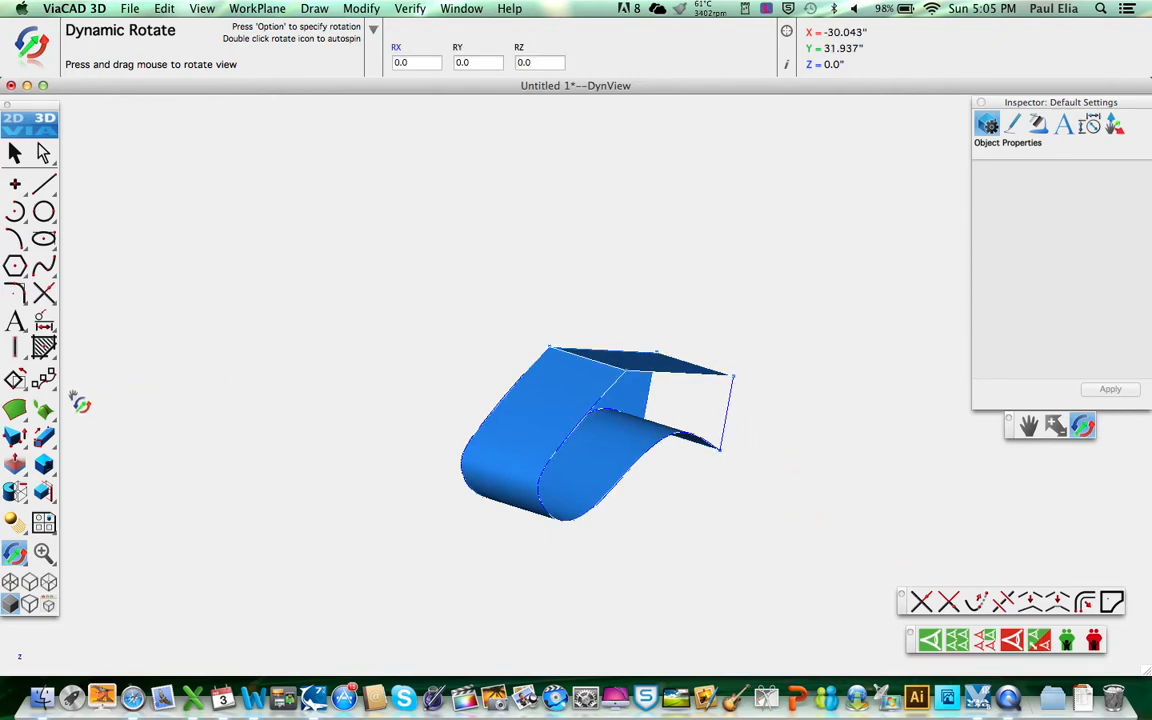
{"action": "left_click", "coordinate": [15, 410]}
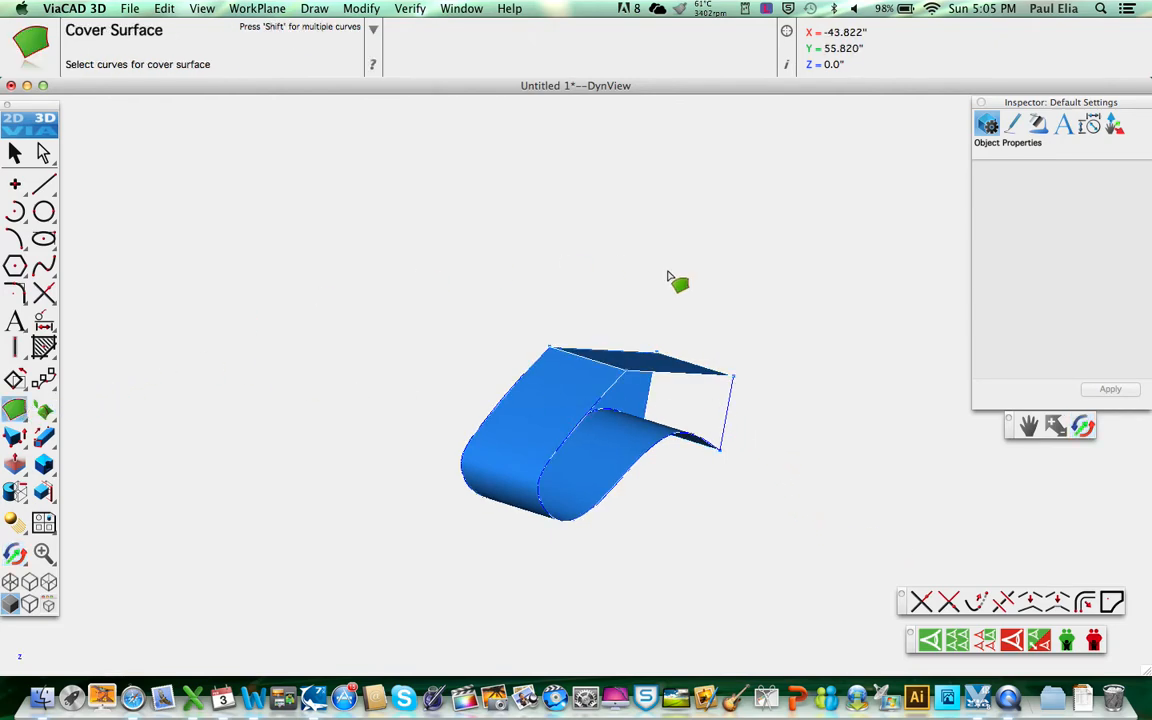
{"action": "left_click", "coordinate": [730, 424]}
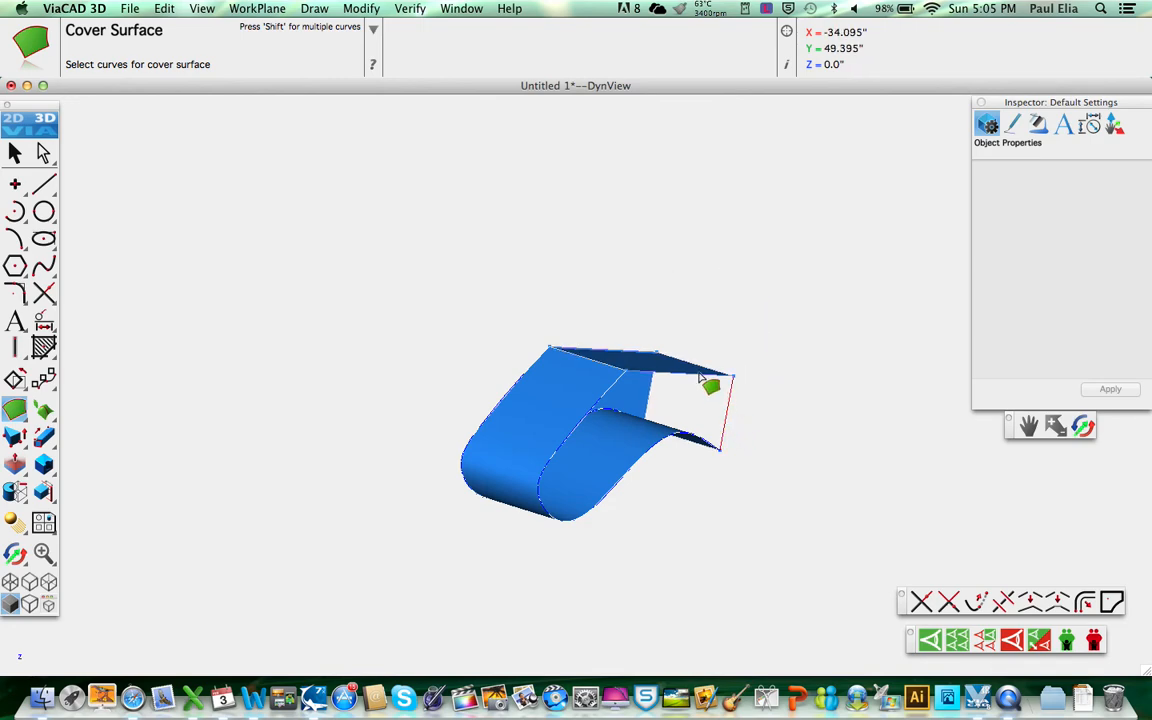
{"action": "left_click", "coordinate": [716, 376]}
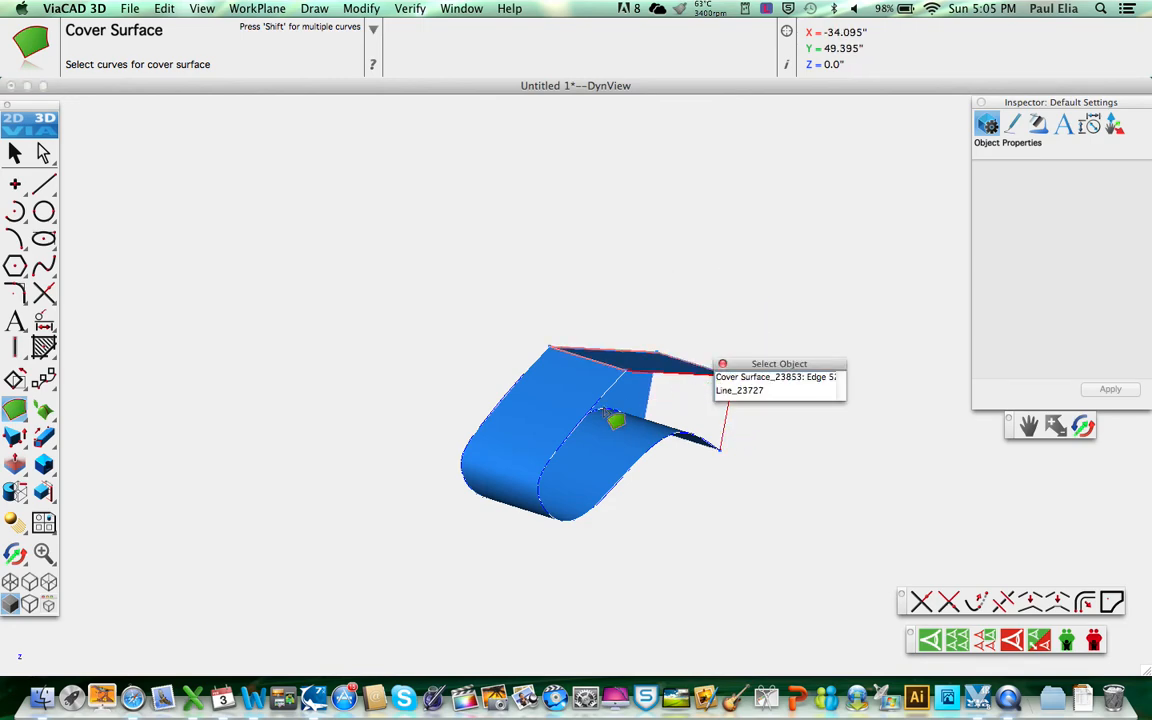
{"action": "left_click", "coordinate": [728, 390]}
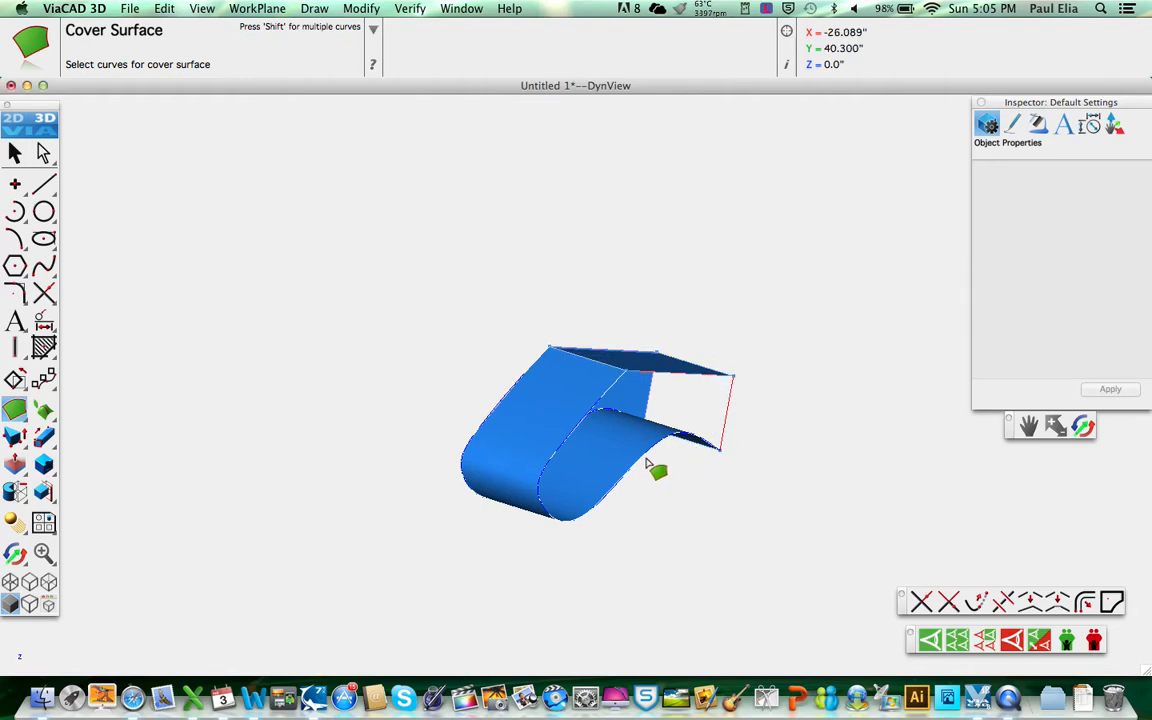
{"action": "left_click", "coordinate": [650, 440]}
{"action": "left_click", "coordinate": [694, 479]}
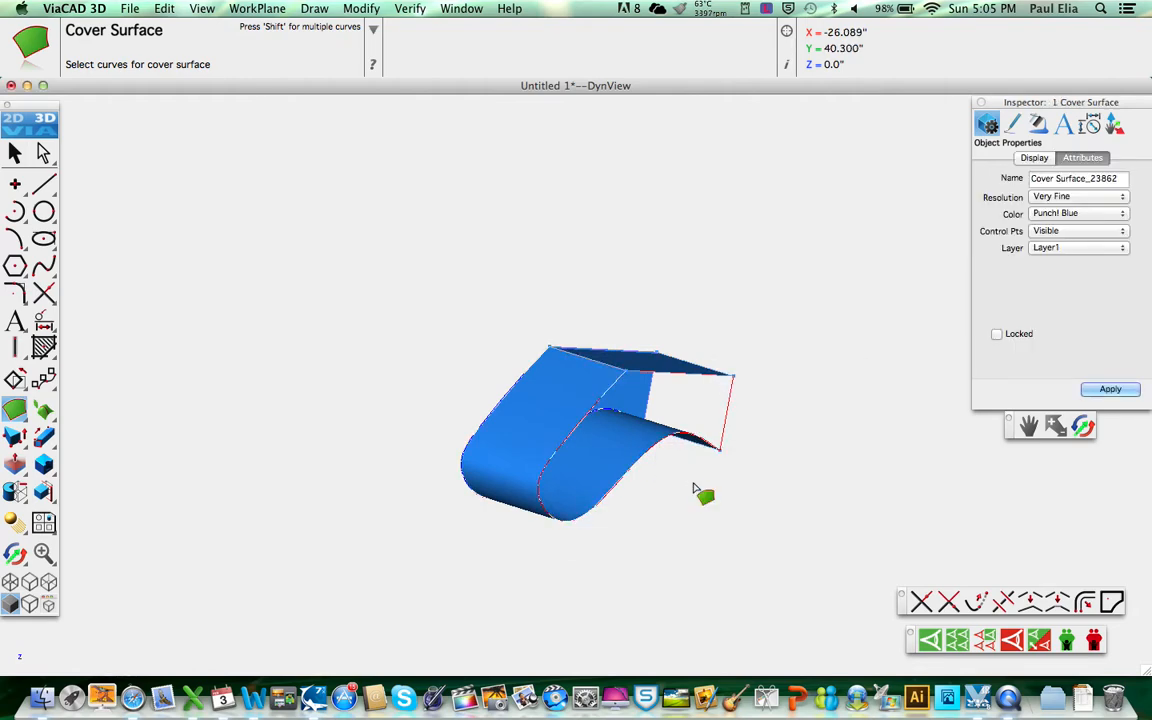
- Cover the open rectangular end using the top connecting line, Line_23840, Line_23846 and Line_23725 as boundaries
{"action": "left_click", "coordinate": [1076, 428]}
{"action": "left_click_drag", "start_coordinate": [1072, 432], "coordinate": [789, 487]}
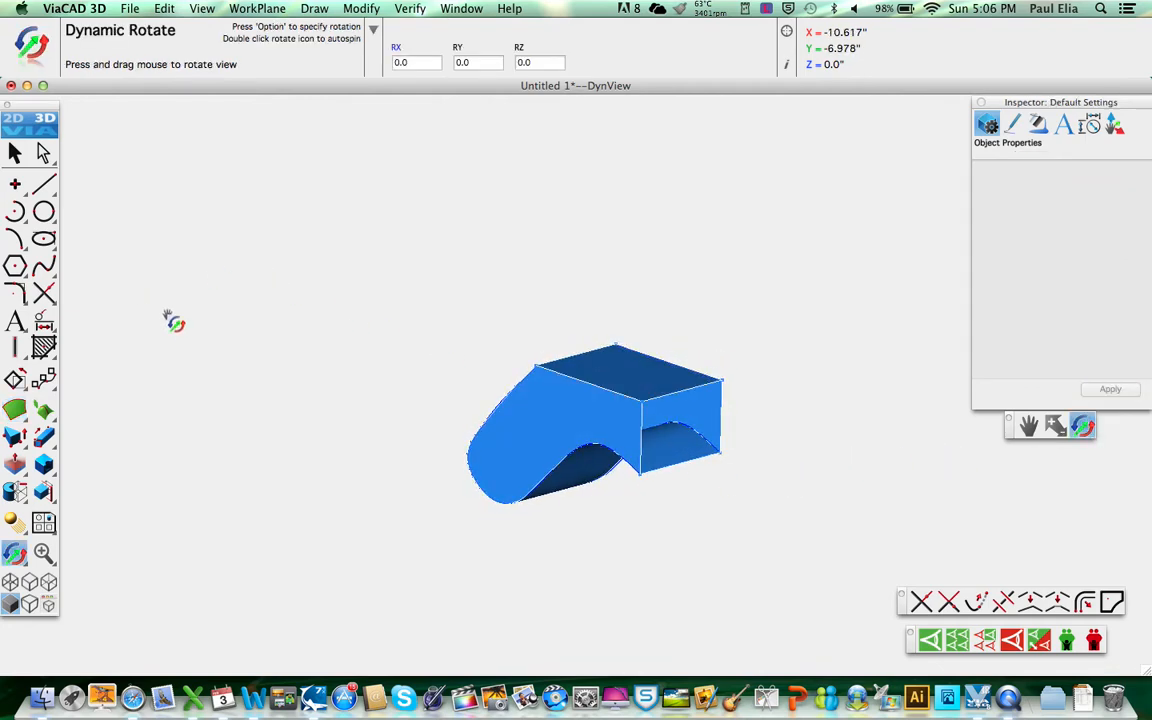
{"action": "left_click", "coordinate": [14, 410]}
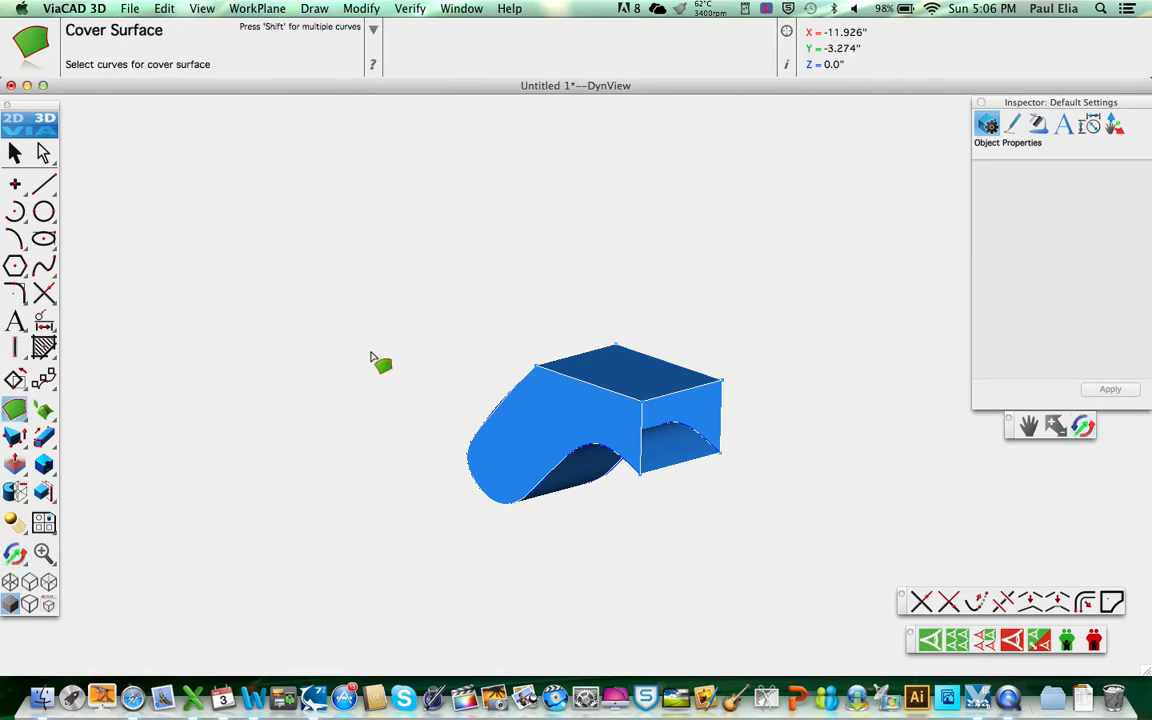
{"action": "left_click", "coordinate": [698, 397]}
{"action": "left_click", "coordinate": [716, 403]}
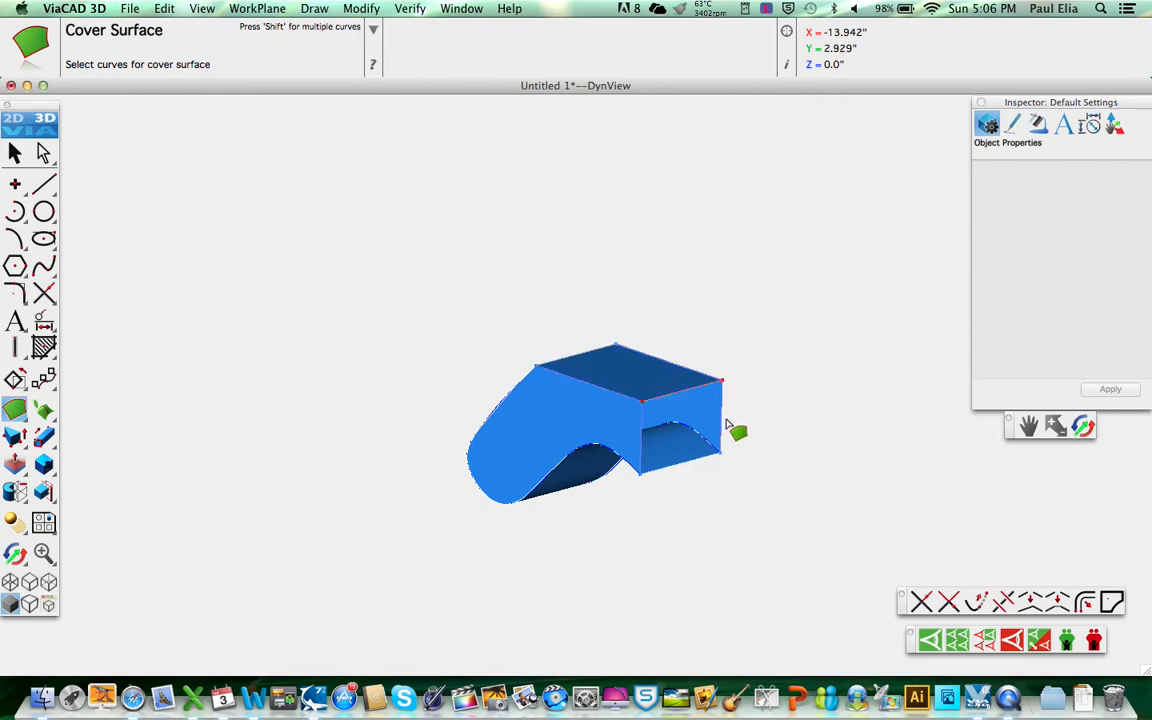
{"action": "left_click", "coordinate": [725, 426]}
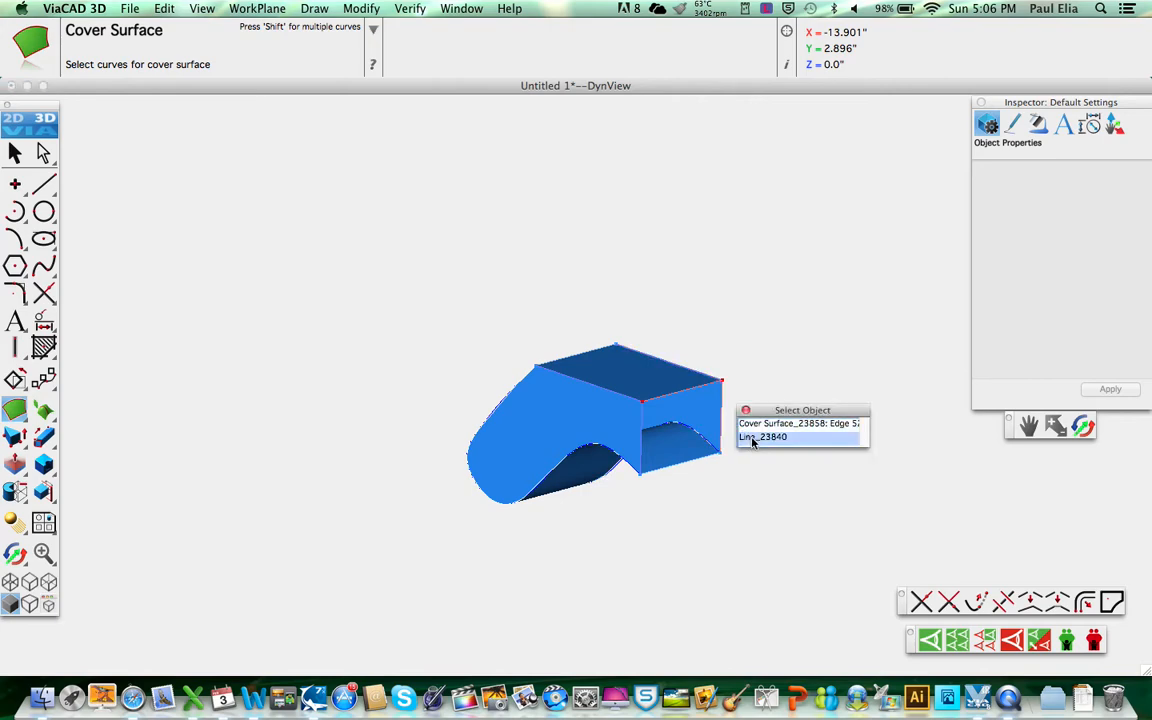
{"action": "left_click", "coordinate": [738, 434]}
{"action": "left_click", "coordinate": [698, 463]}
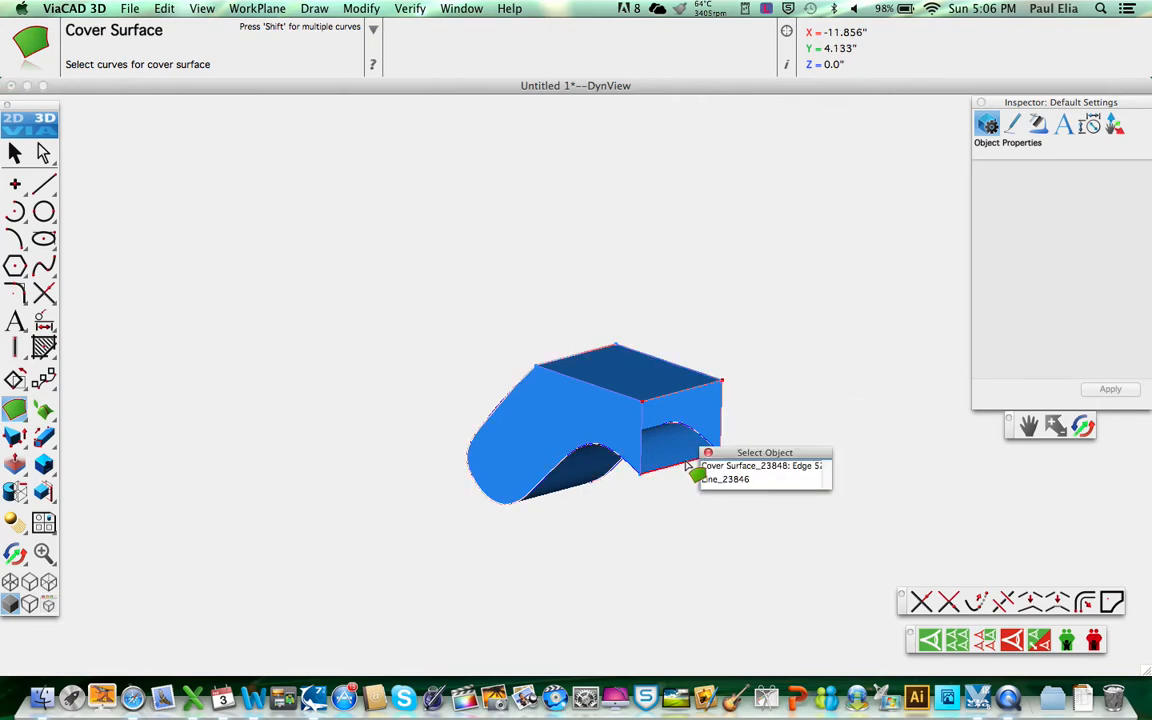
{"action": "left_click", "coordinate": [716, 481]}
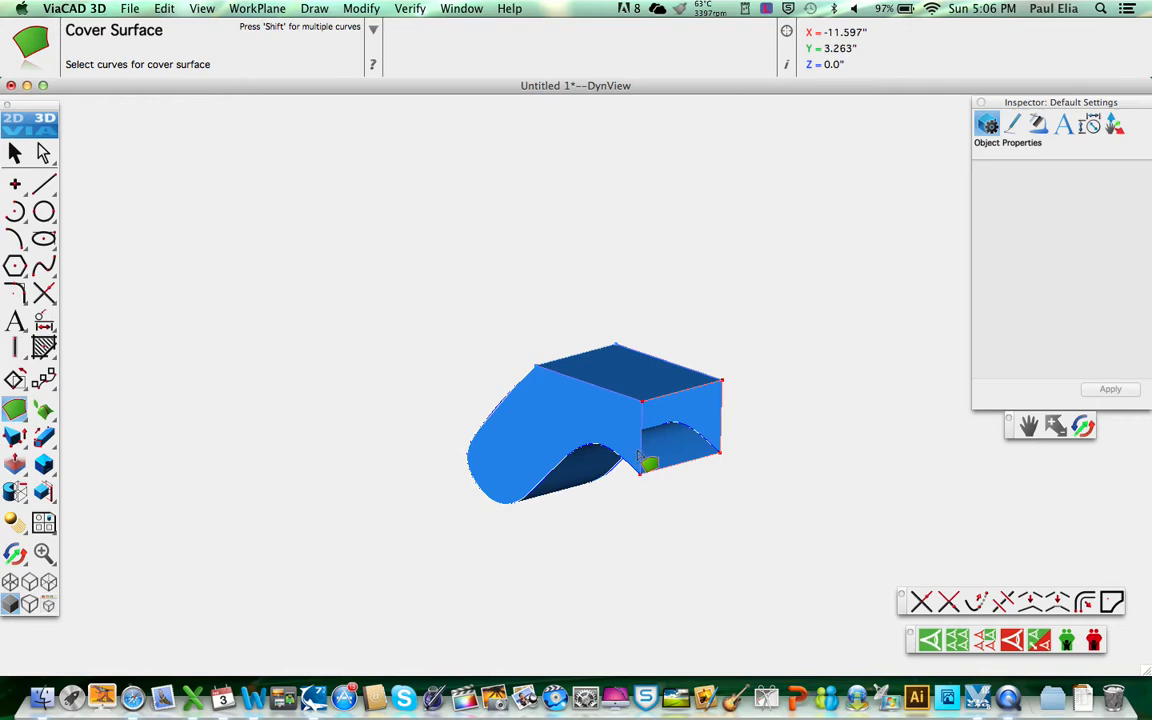
{"action": "left_click", "coordinate": [644, 448]}
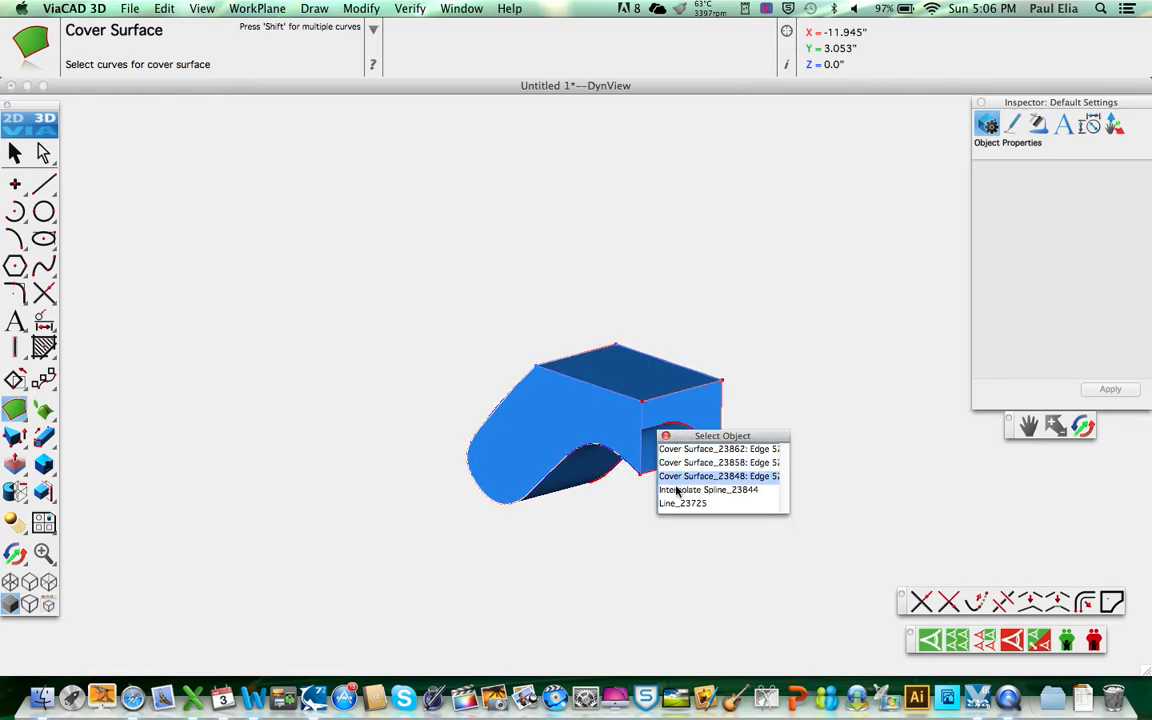
{"action": "left_click", "coordinate": [675, 505]}
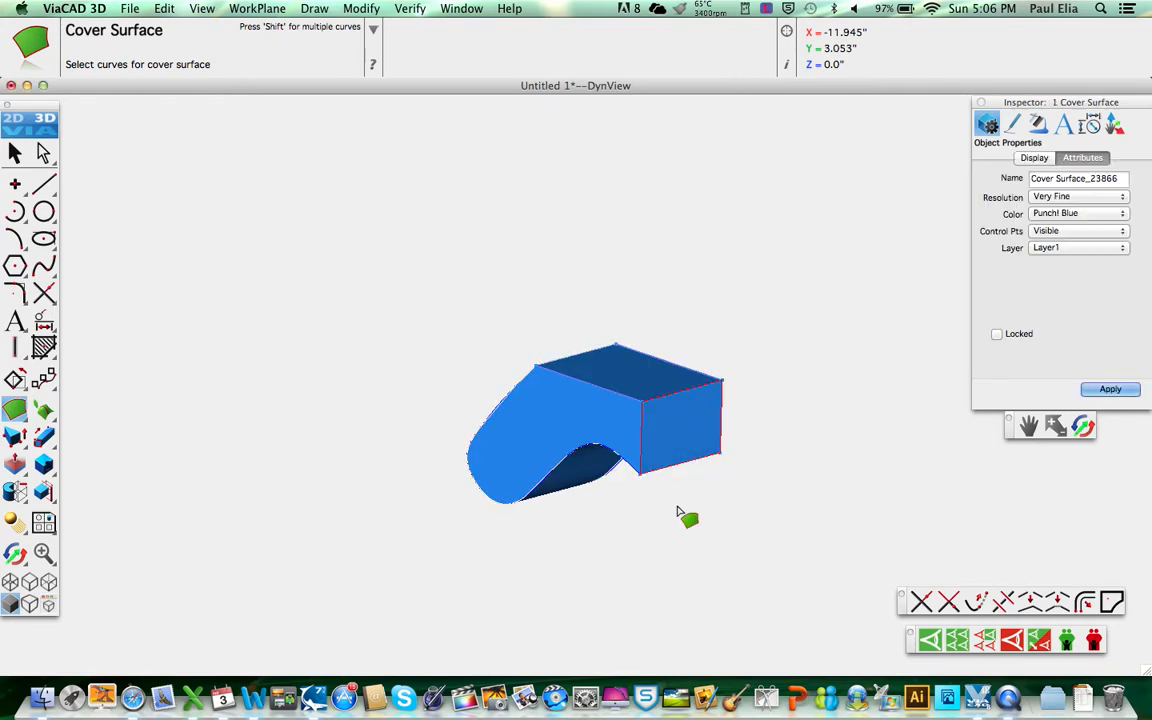
- Save the fully covered model under the file name "Surface controller.vc3"
{"action": "left_click", "coordinate": [1082, 426]}
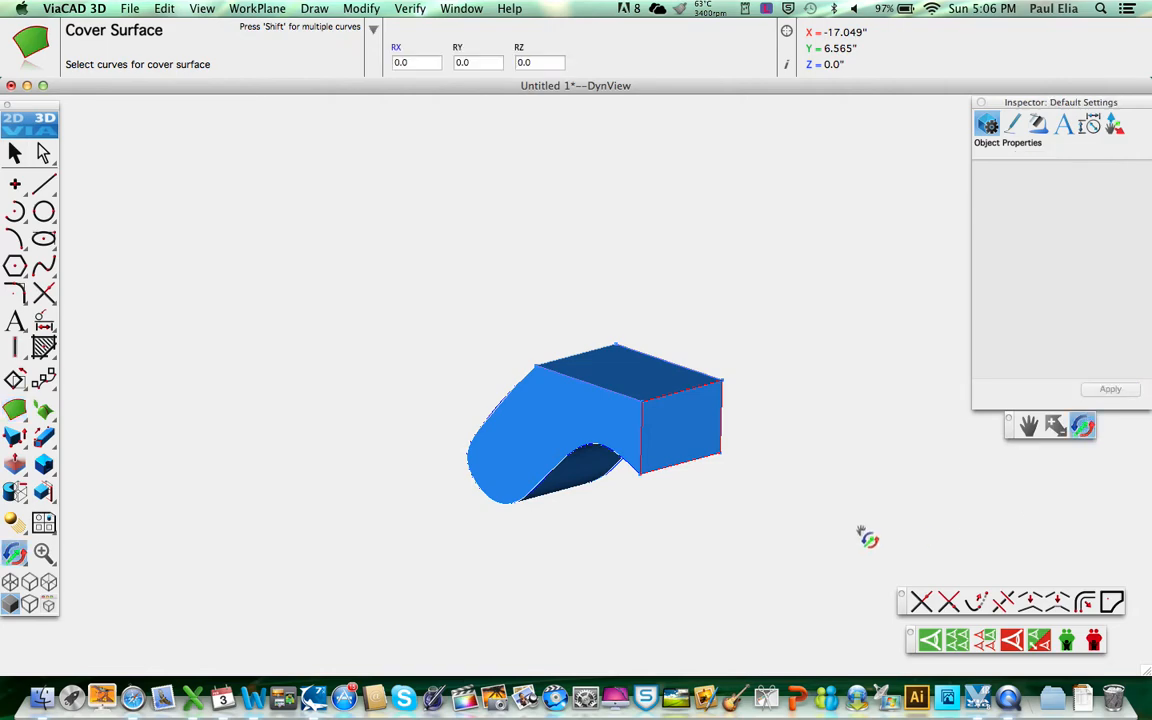
{"action": "left_click_drag", "start_coordinate": [774, 519], "coordinate": [673, 450]}
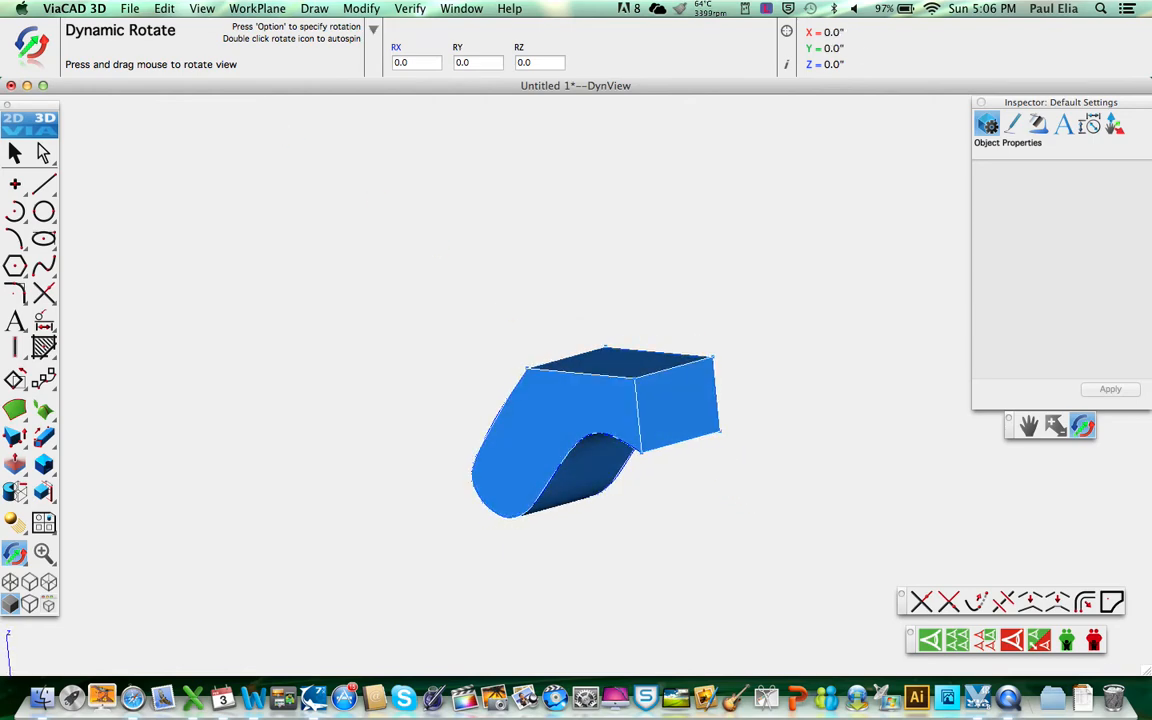
{"action": "left_click", "coordinate": [130, 9]}
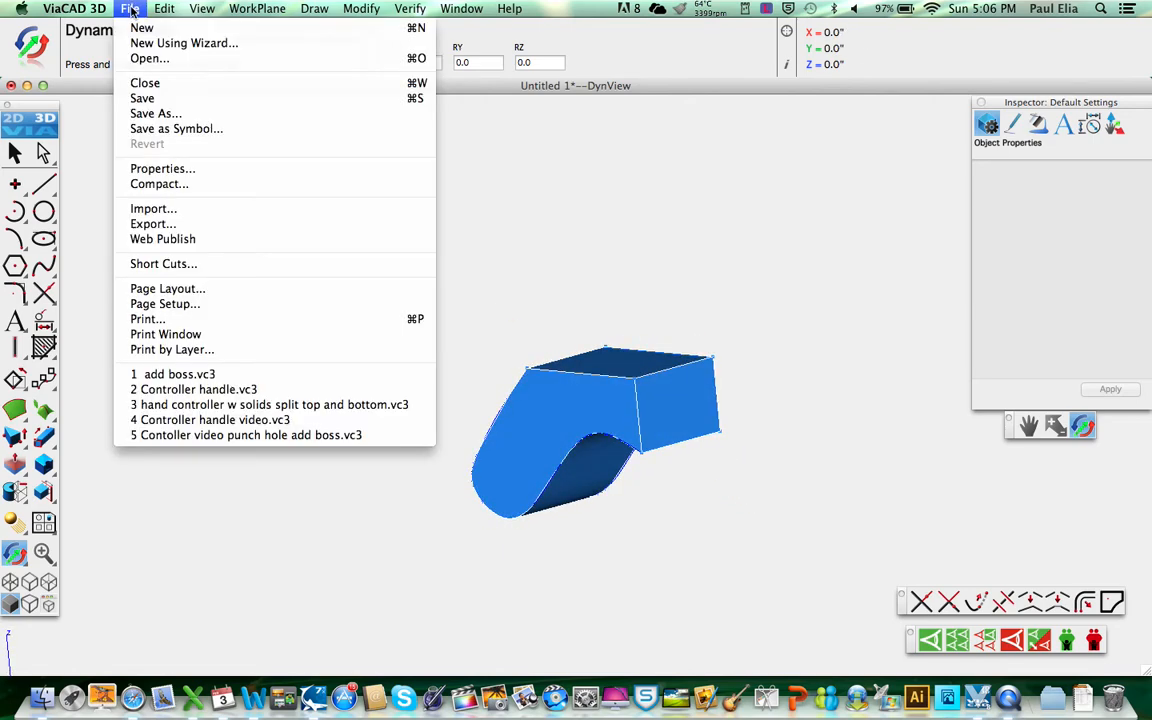
{"action": "left_click", "coordinate": [167, 115]}
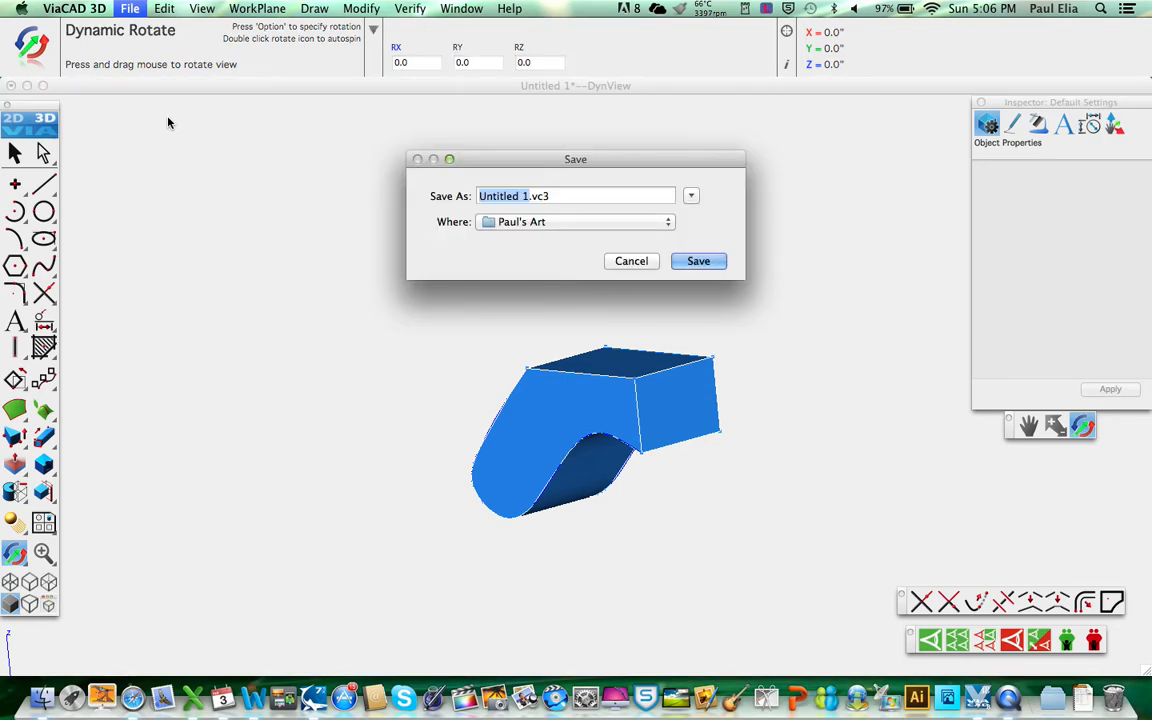
{"action": "type", "text": "Surfa"}
{"action": "type", "text": "cve"}
{"action": "key", "text": "BackSpace"}
{"action": "key", "text": "BackSpace"}
{"action": "type", "text": "e controller"}
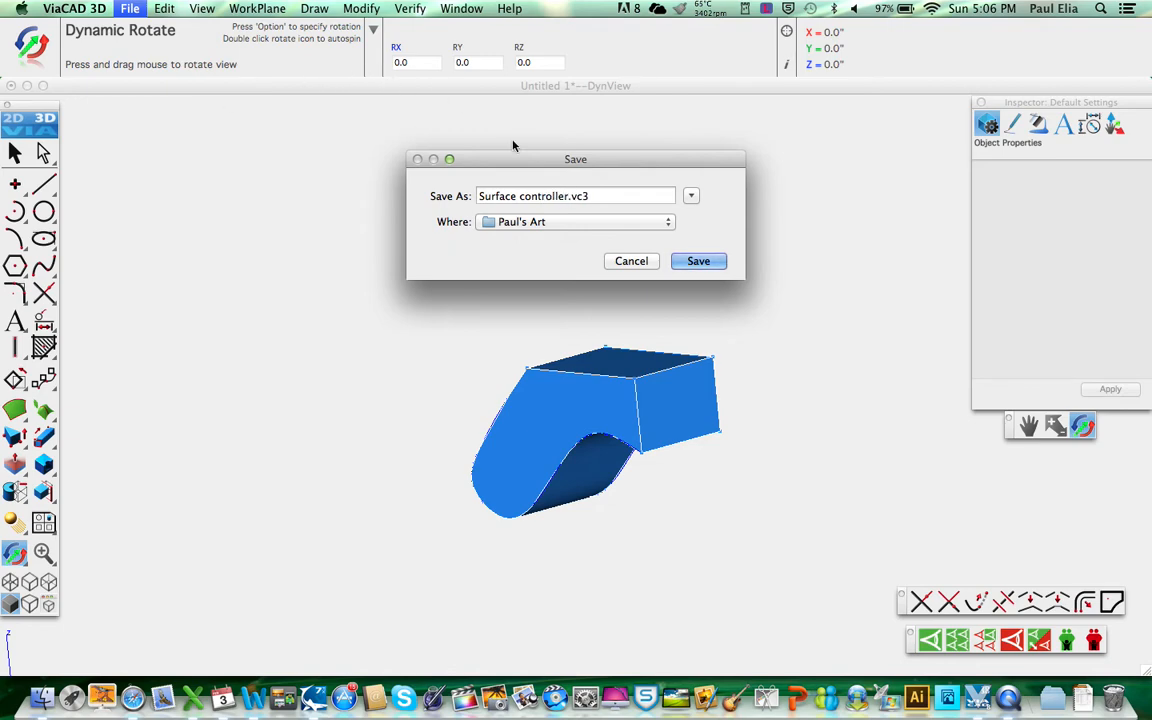
{"action": "left_click", "coordinate": [697, 262]}
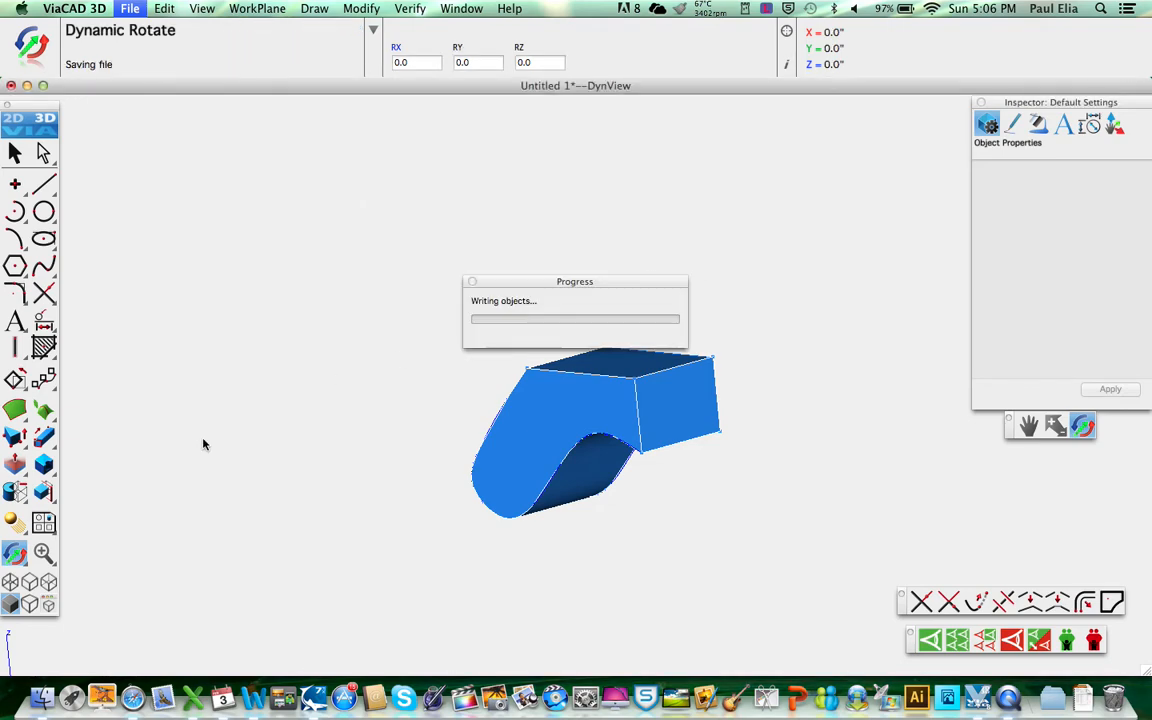
- Save another copy of the model as "Surface controller pre stitch.vc3"
{"action": "left_click", "coordinate": [131, 8]}
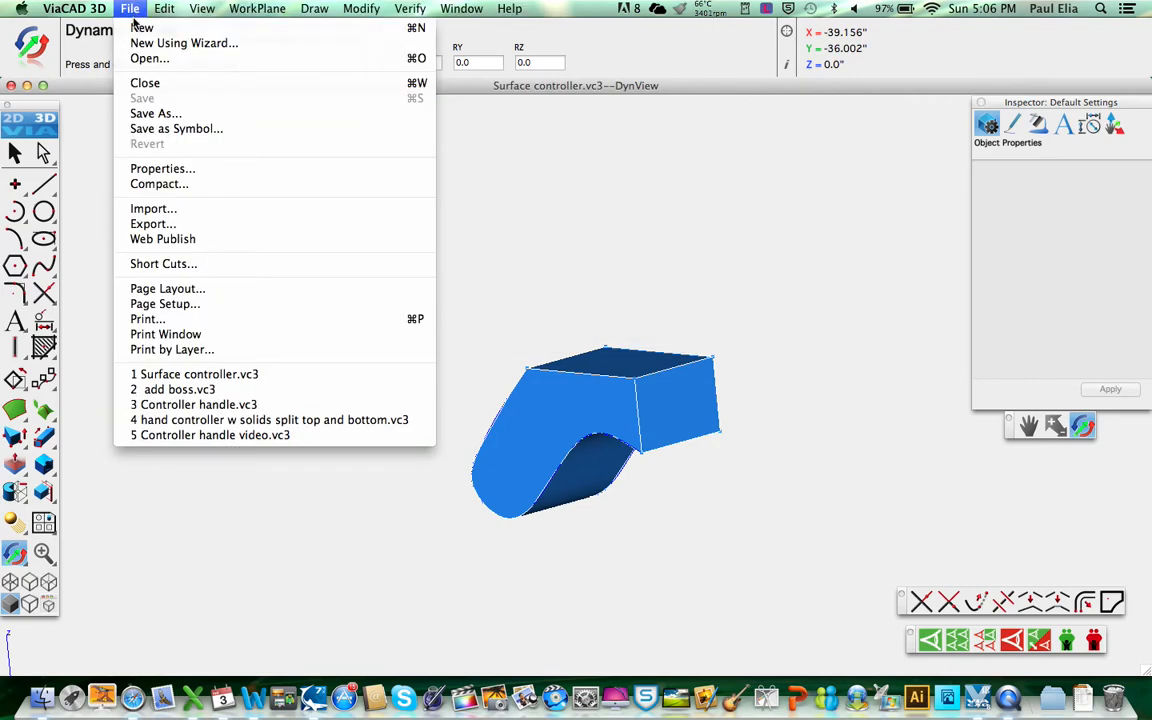
{"action": "left_click", "coordinate": [155, 113]}
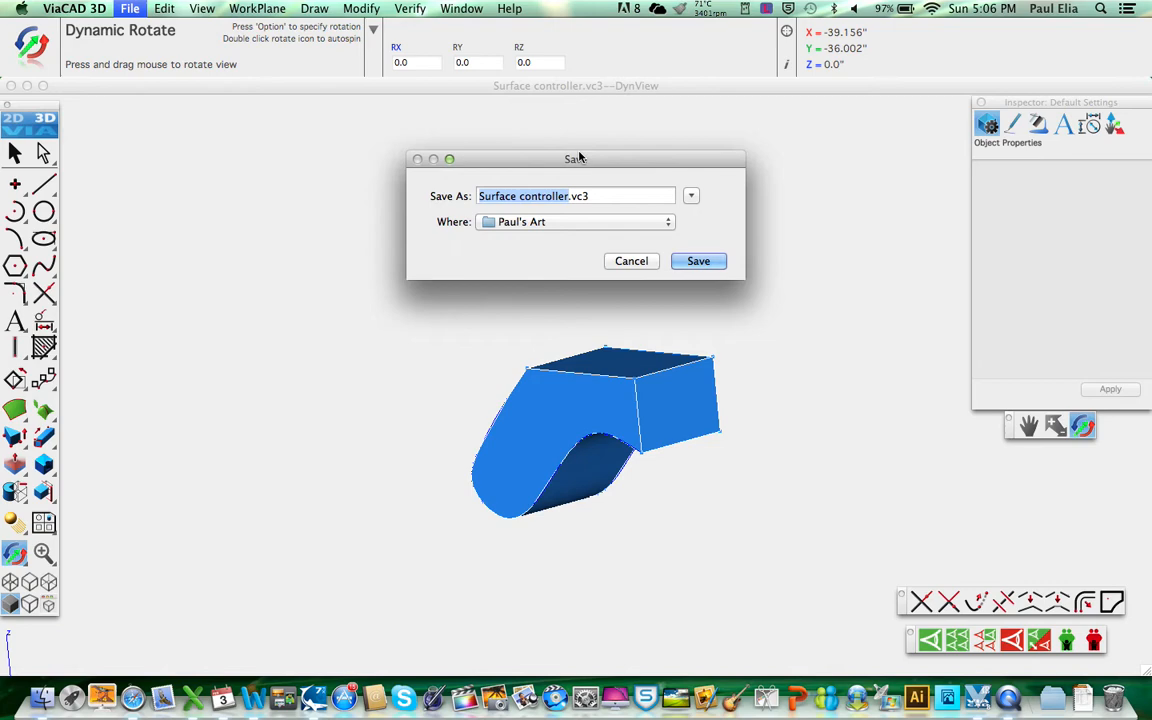
{"action": "key", "text": "Right"}
{"action": "type", "text": "pre st"}
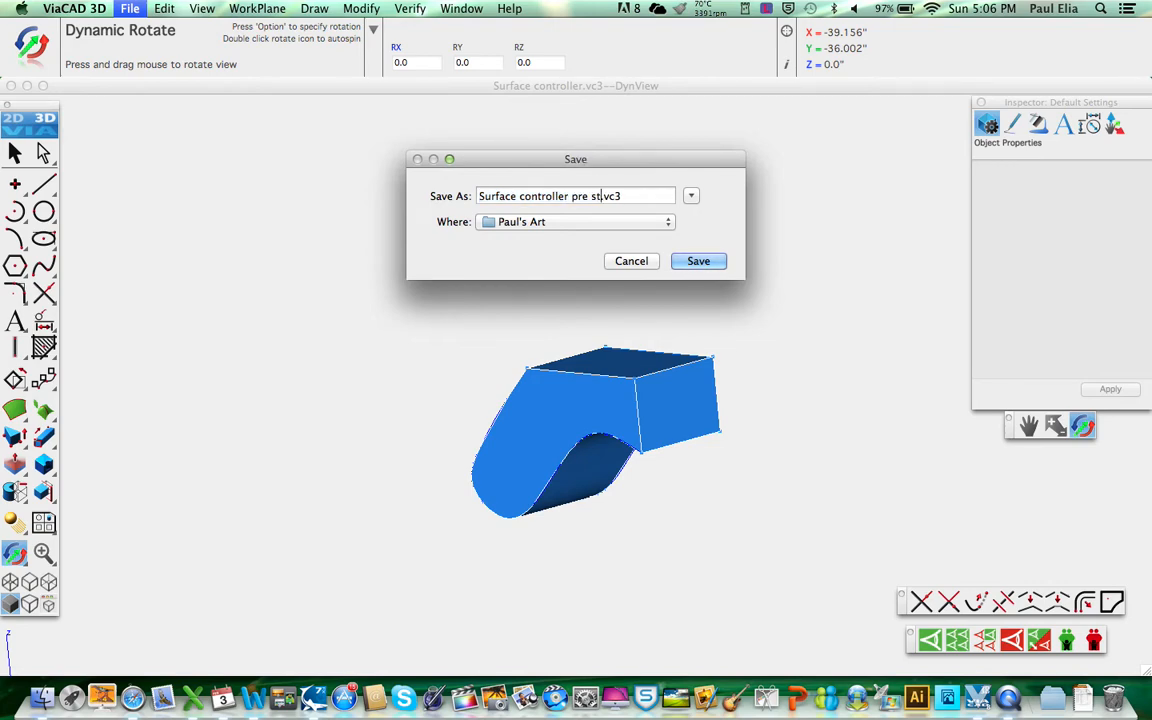
{"action": "type", "text": "itch"}
{"action": "key", "text": "Return"}
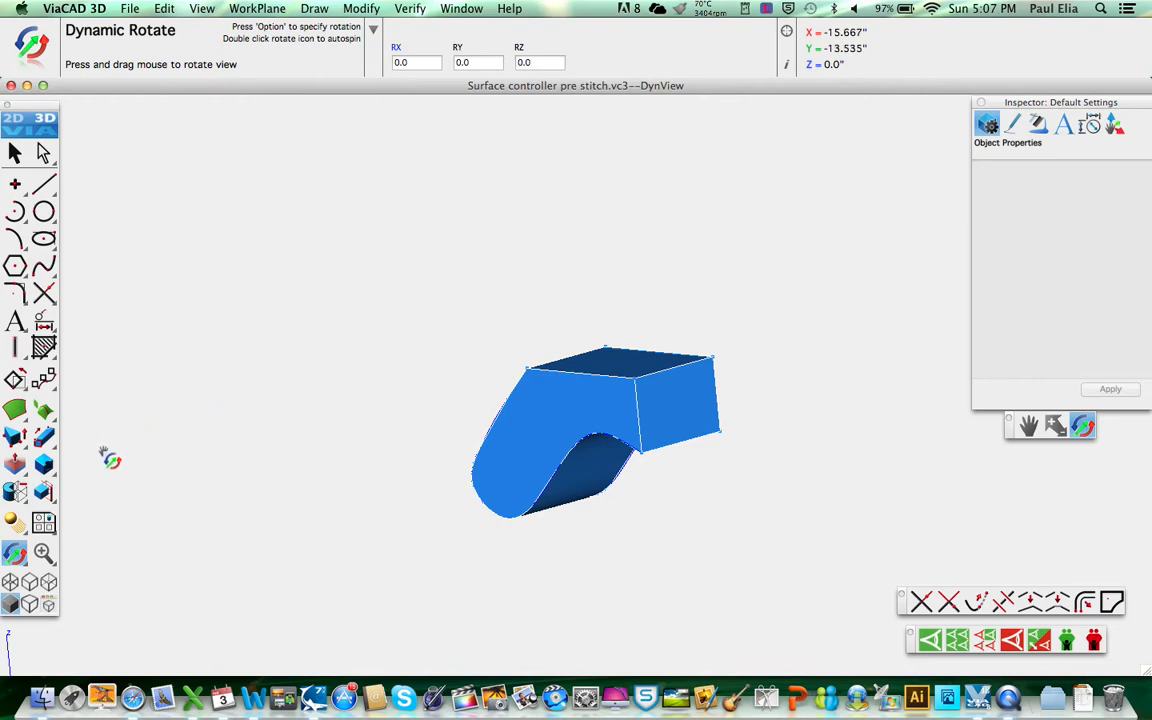
- Stitch all the cover surfaces into a single solid and select the stitched body
{"action": "left_click", "coordinate": [49, 483]}
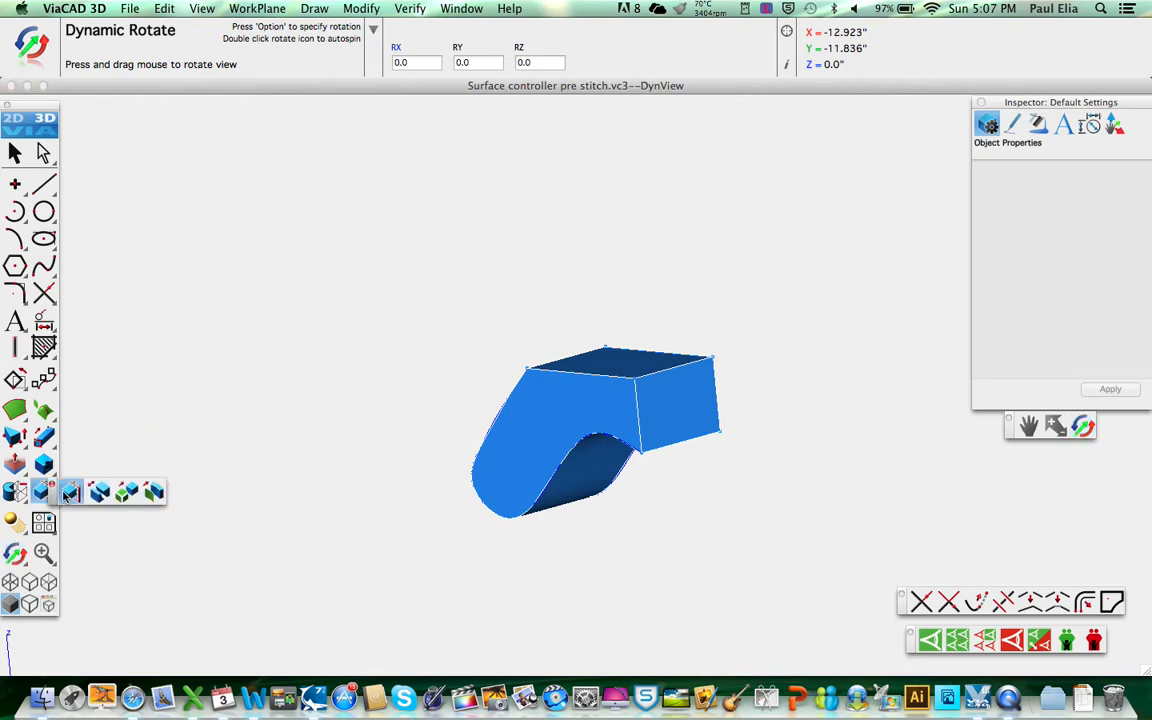
{"action": "left_click", "coordinate": [125, 491]}
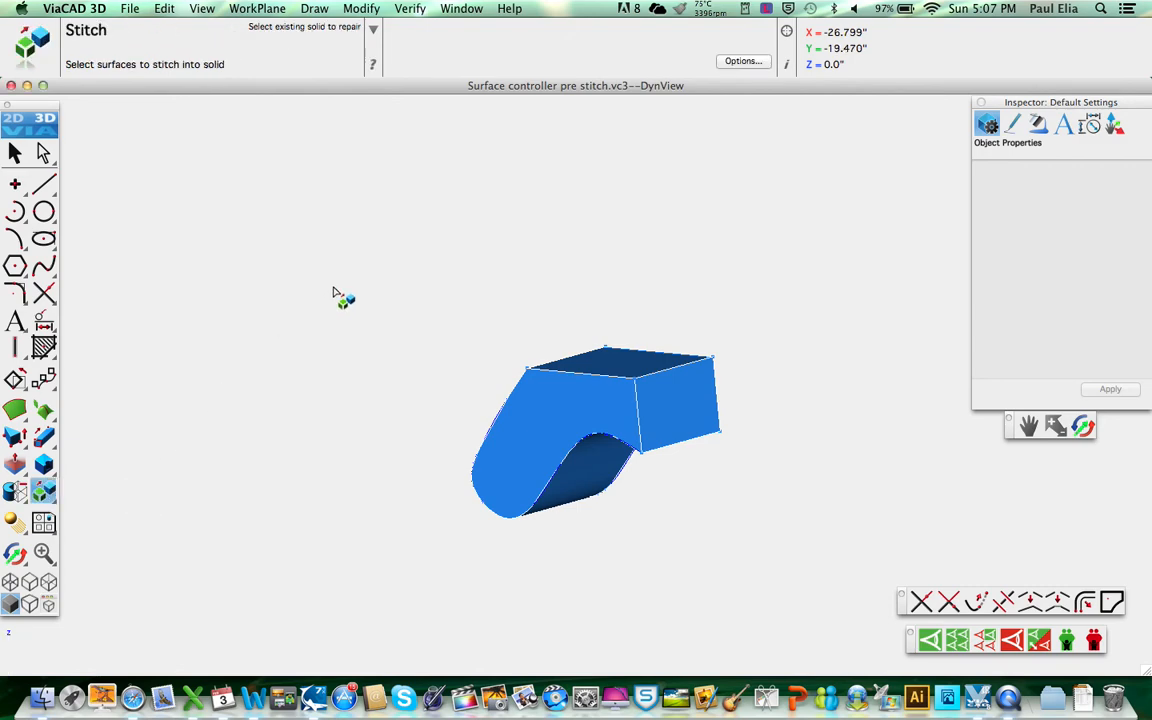
{"action": "key", "text": "super+a"}
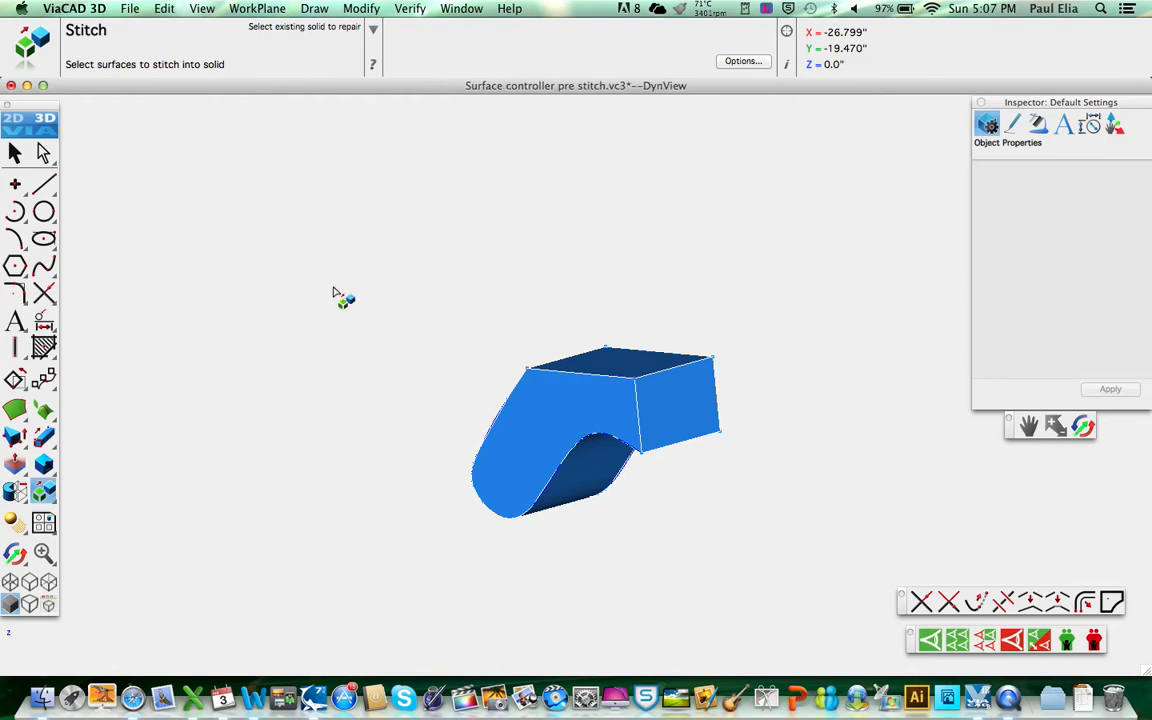
{"action": "left_click", "coordinate": [15, 151]}
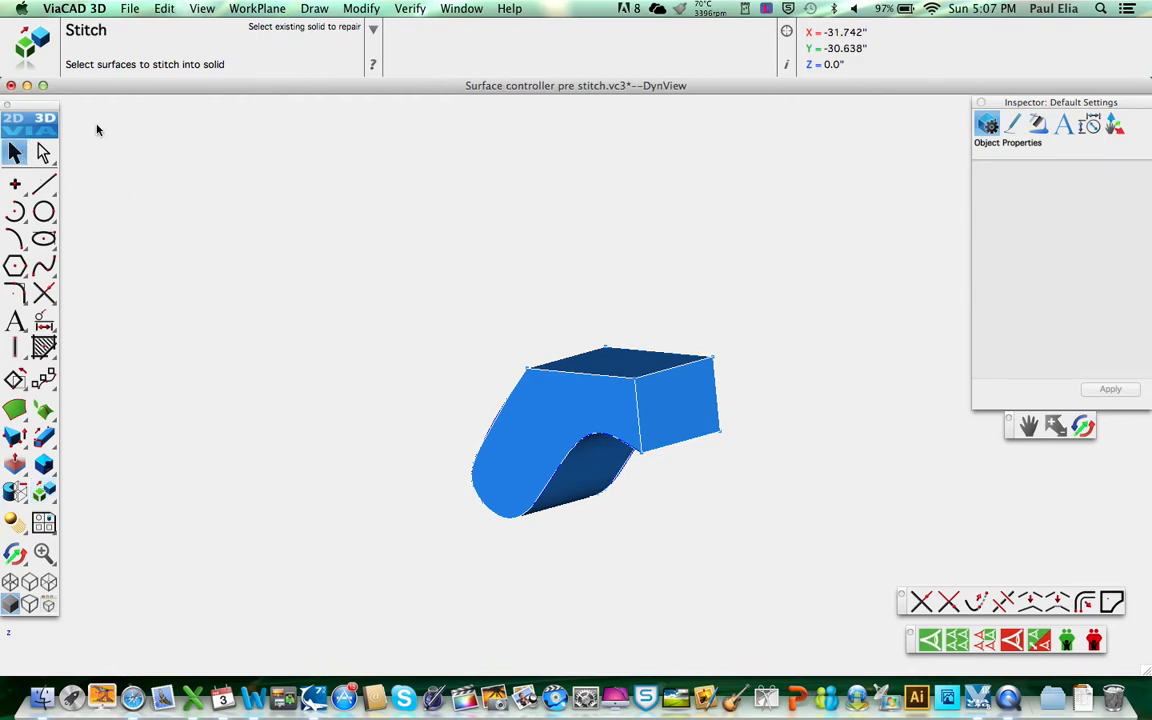
{"action": "left_click", "coordinate": [546, 397]}
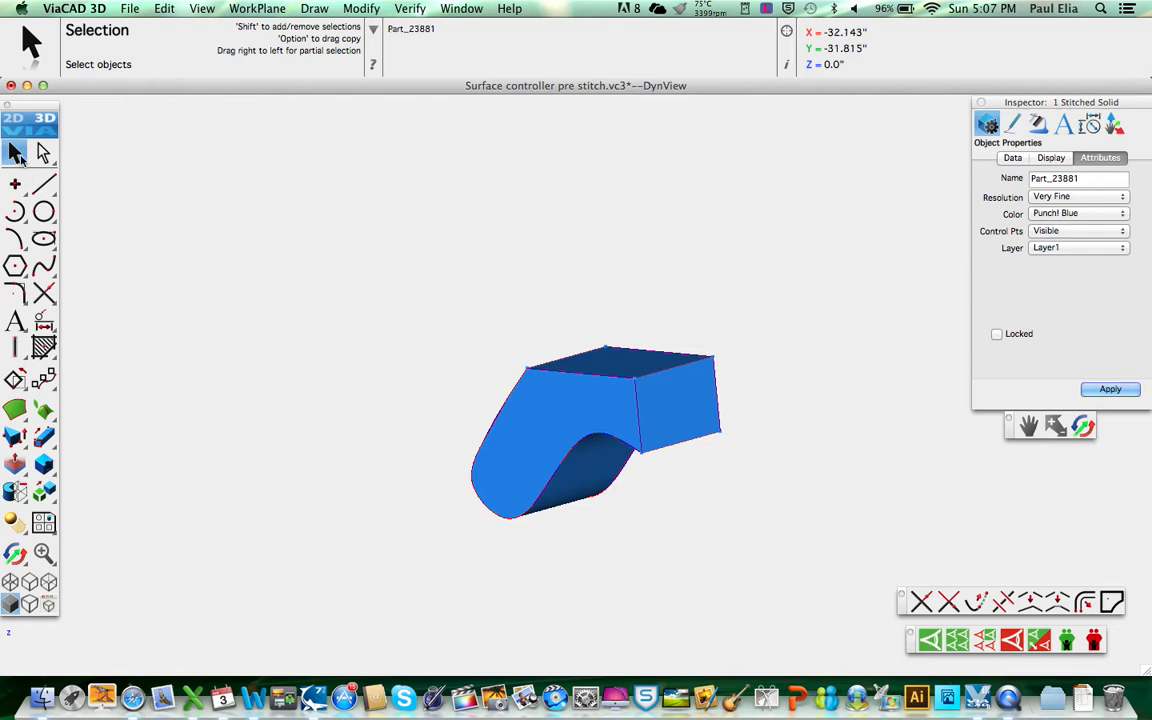
- Pull both end points of the end face's short vertical line Line_23840 sideways away from the body in the Top view
{"action": "left_click_drag", "start_coordinate": [696, 336], "coordinate": [725, 360]}
{"action": "left_click_drag", "start_coordinate": [715, 353], "coordinate": [746, 339]}
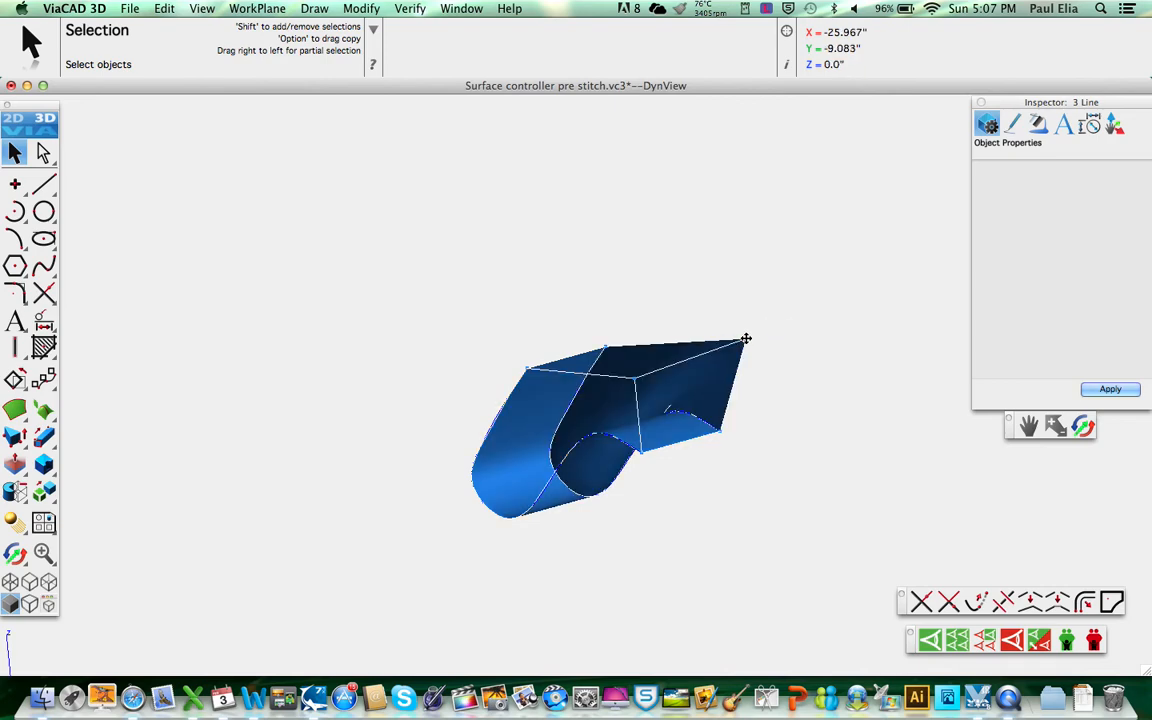
{"action": "key", "text": "super+1"}
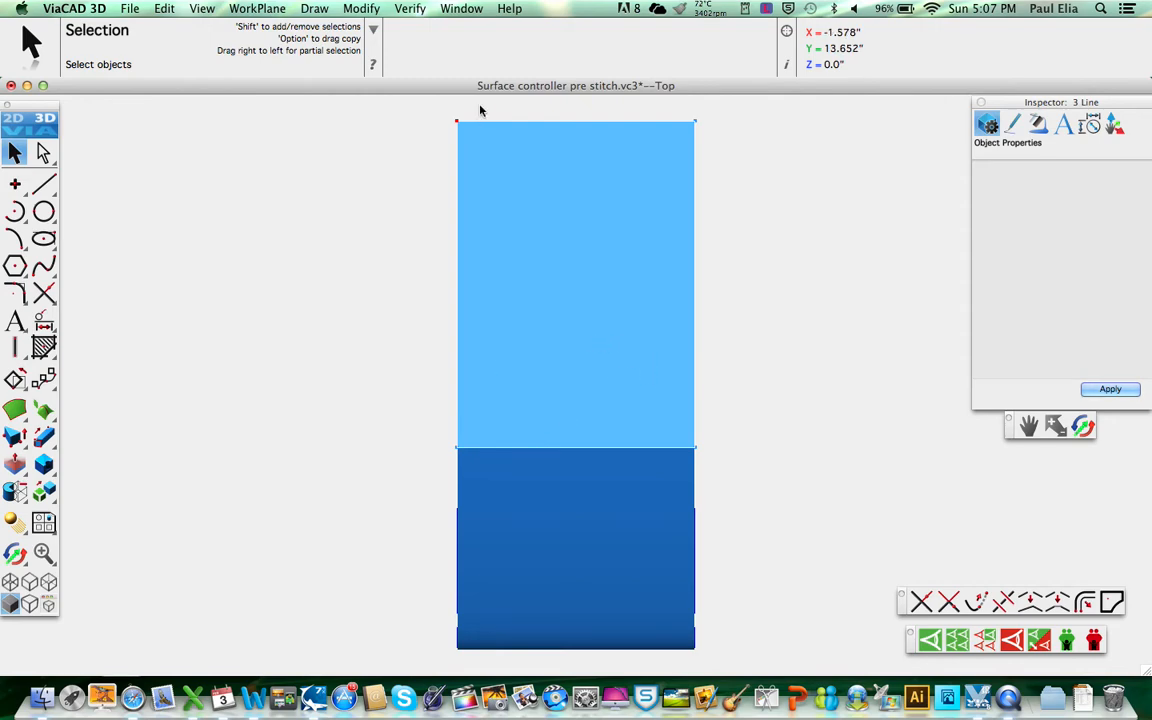
{"action": "left_click_drag", "start_coordinate": [476, 140], "coordinate": [414, 122]}
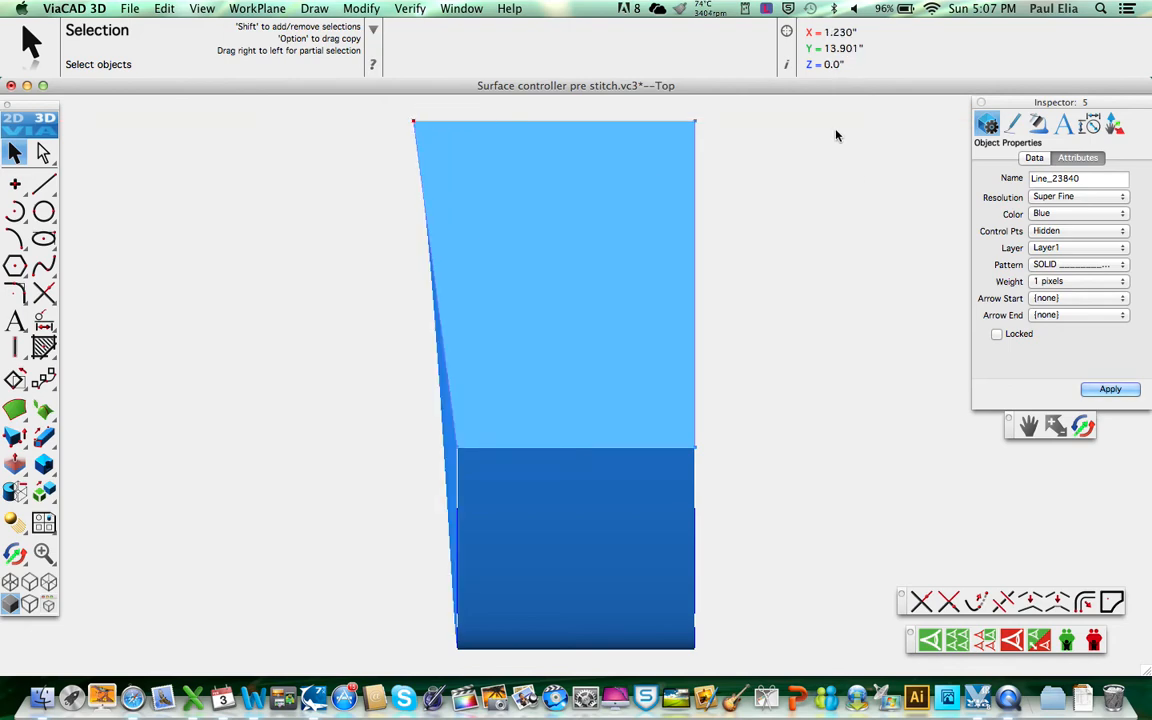
- Stretch the diagonally opposite corner of the top face outward, where it meets the curved surface
{"action": "left_click", "coordinate": [1081, 425]}
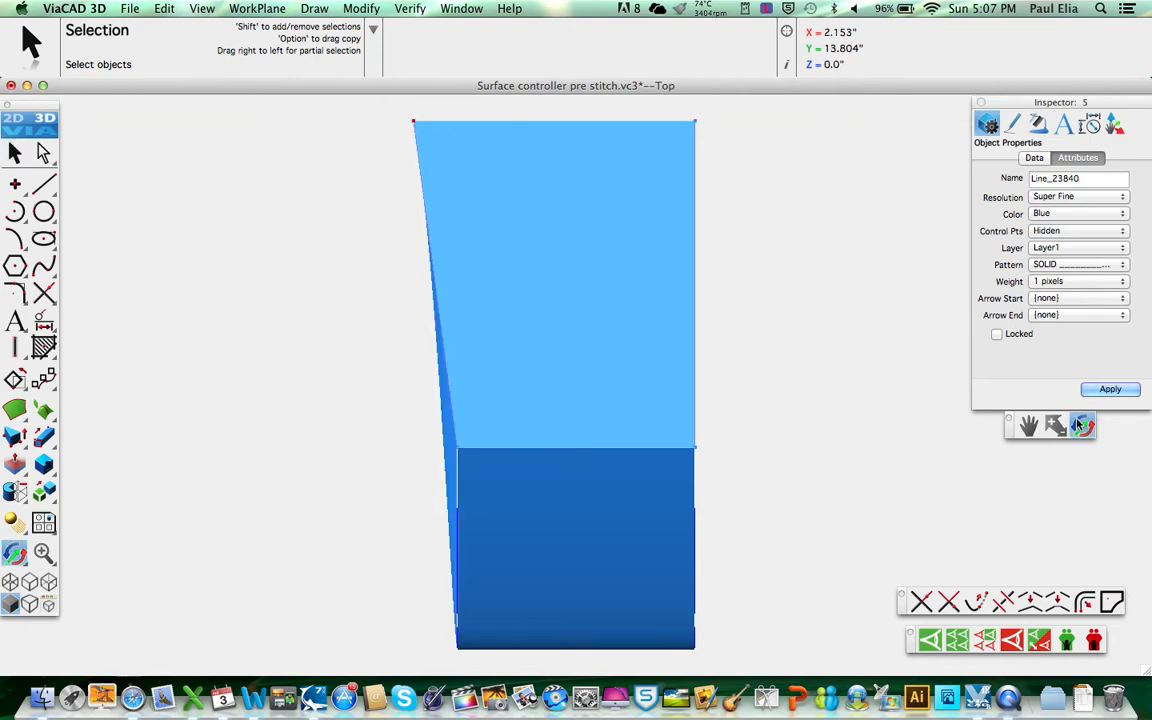
{"action": "left_click_drag", "start_coordinate": [636, 390], "coordinate": [681, 404]}
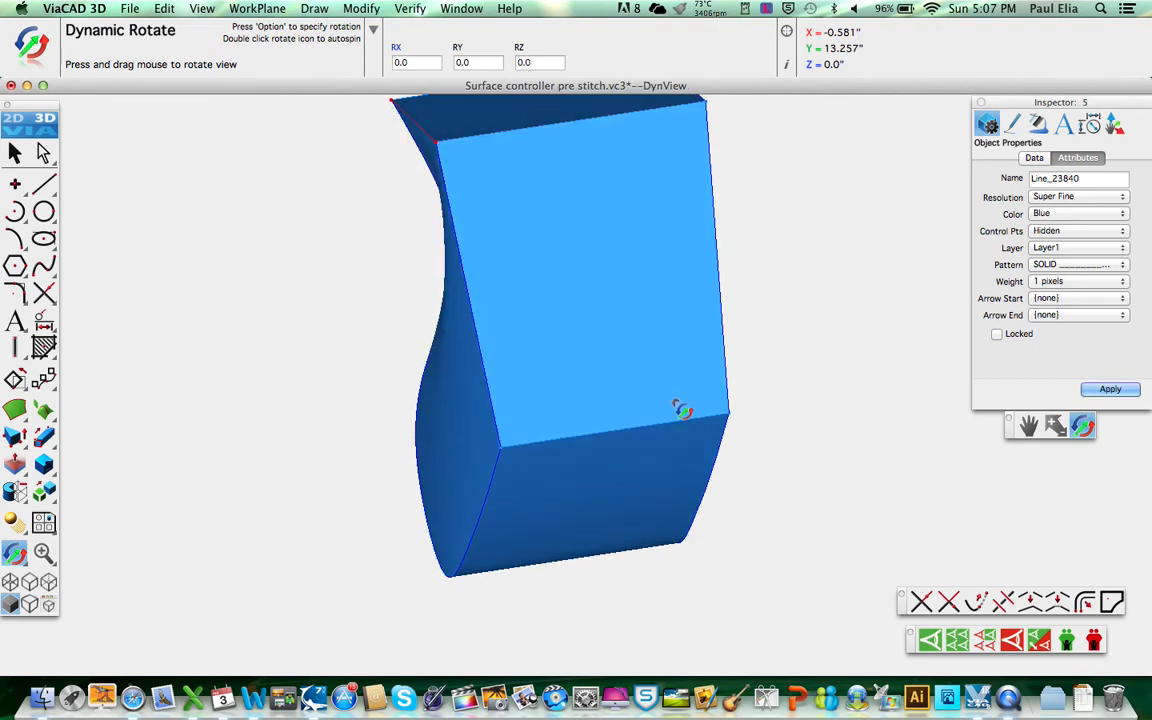
{"action": "left_click_drag", "start_coordinate": [548, 363], "coordinate": [514, 341]}
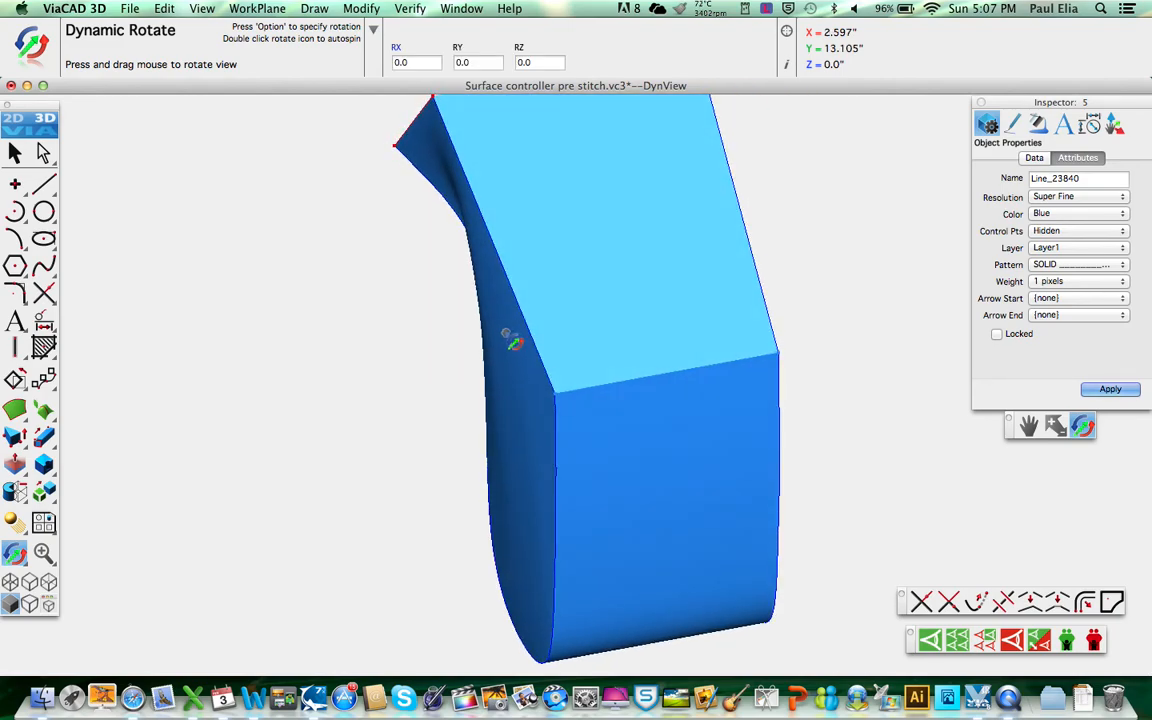
{"action": "key", "text": "super+f"}
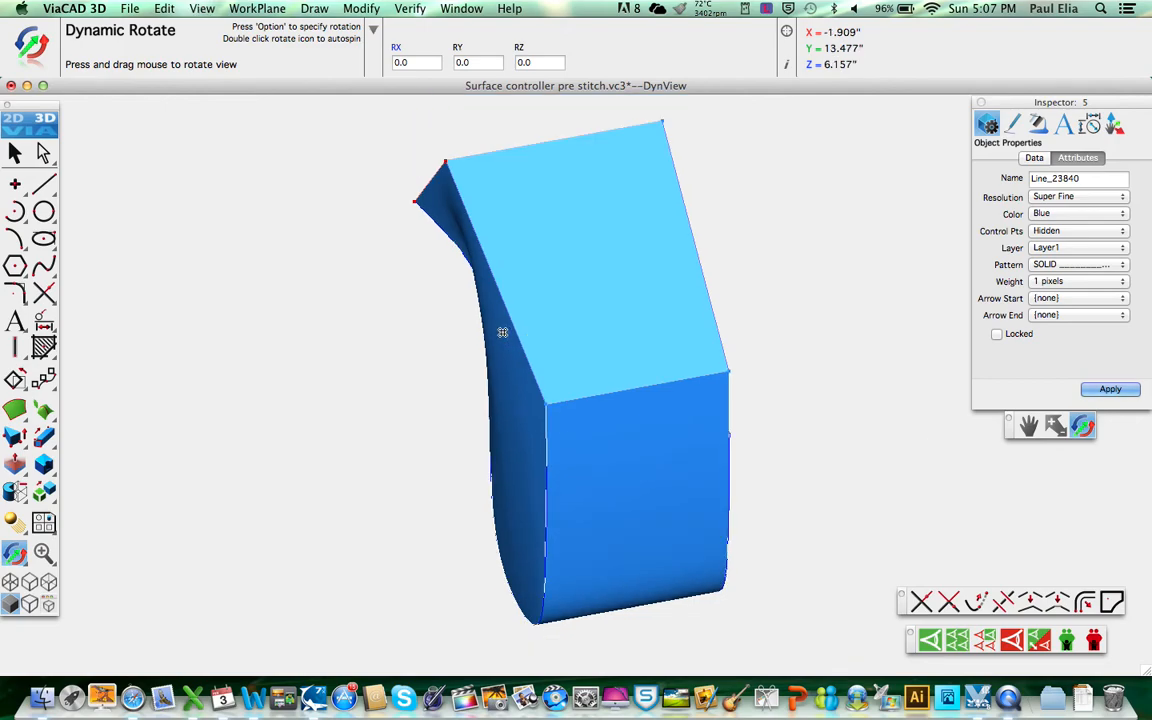
{"action": "left_click", "coordinate": [18, 155]}
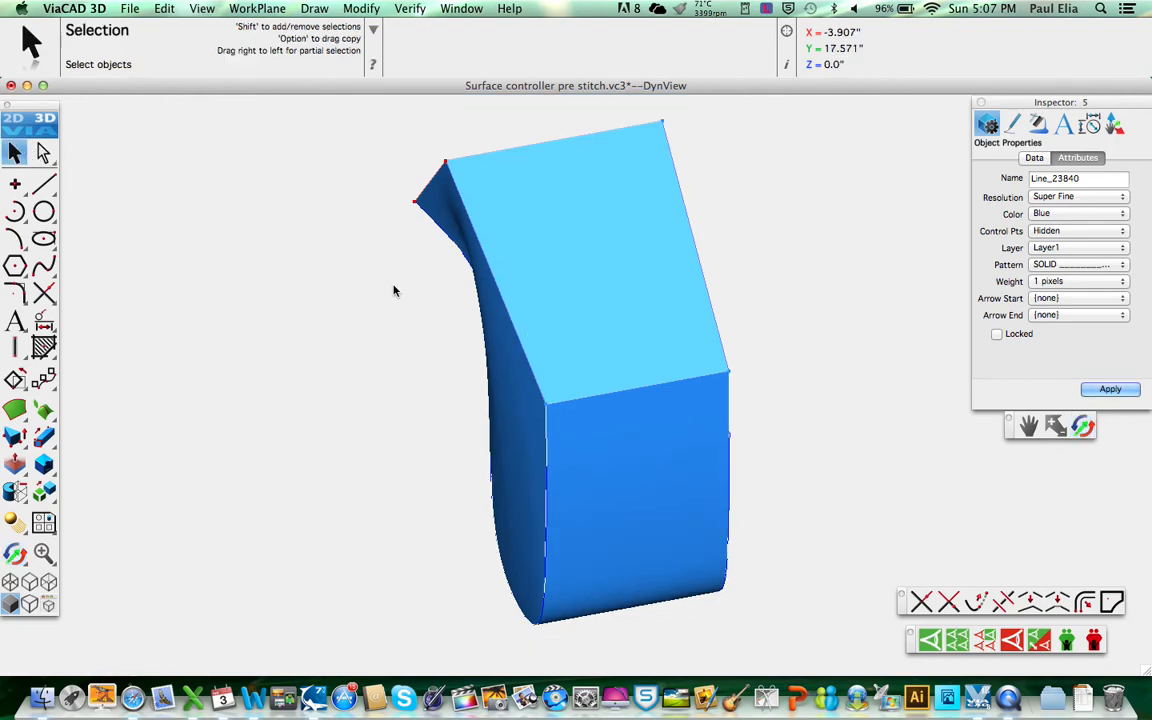
{"action": "left_click_drag", "start_coordinate": [714, 357], "coordinate": [772, 361]}
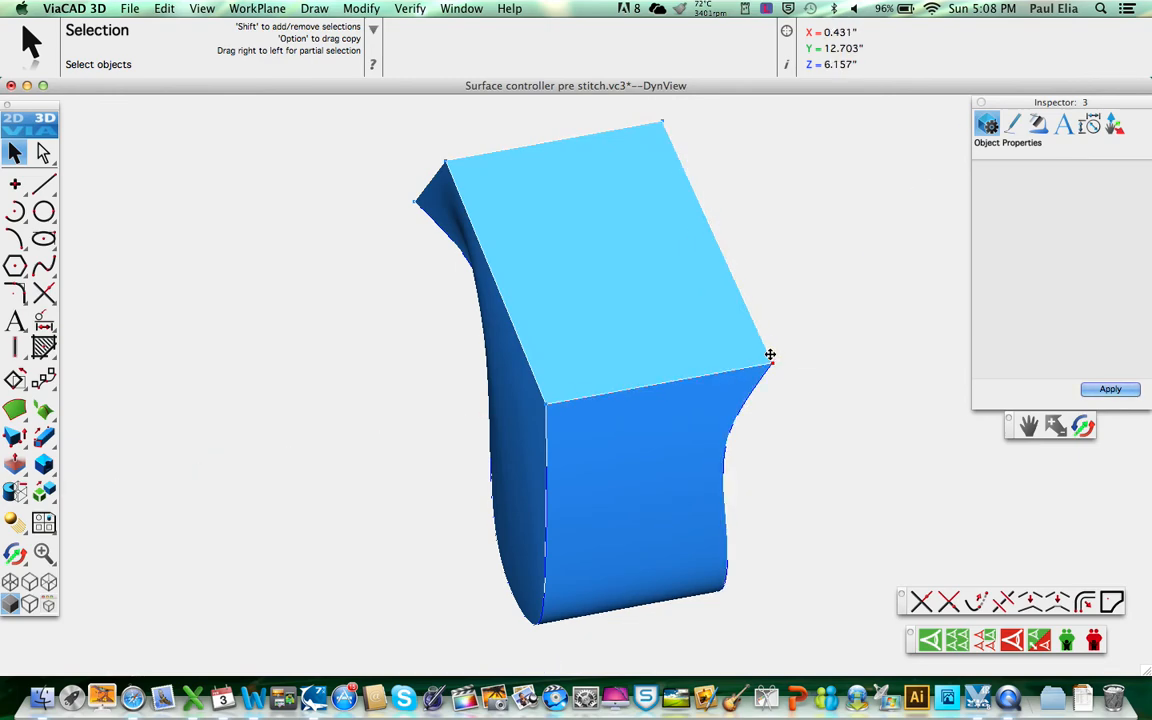
- Select all the model's objects, including the body, its boundary curves and corner points
{"action": "left_click", "coordinate": [1082, 427]}
{"action": "left_click_drag", "start_coordinate": [910, 452], "coordinate": [763, 321]}
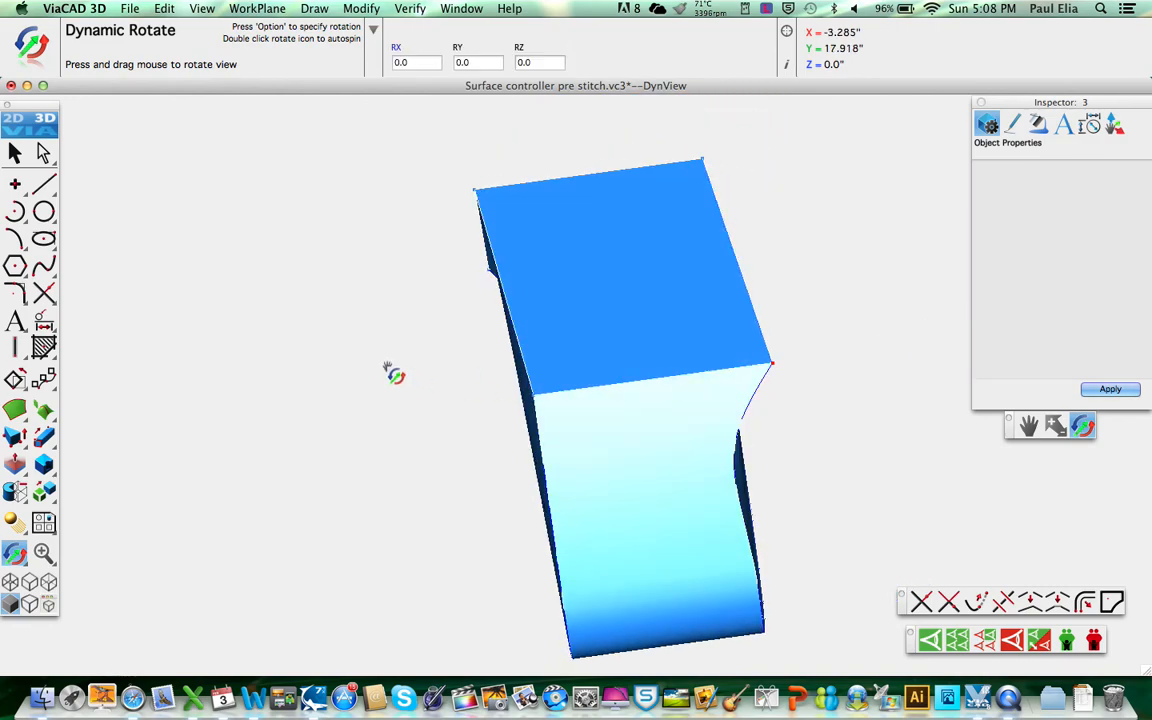
{"action": "left_click", "coordinate": [14, 153]}
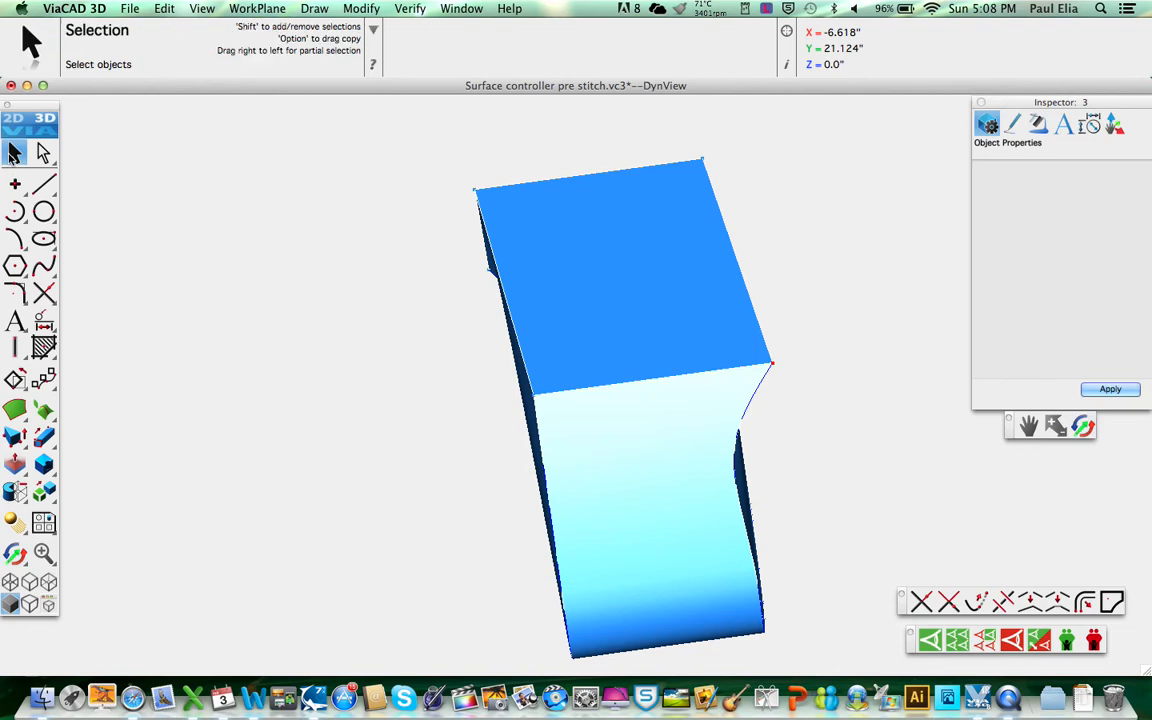
{"action": "key", "text": "super+a"}
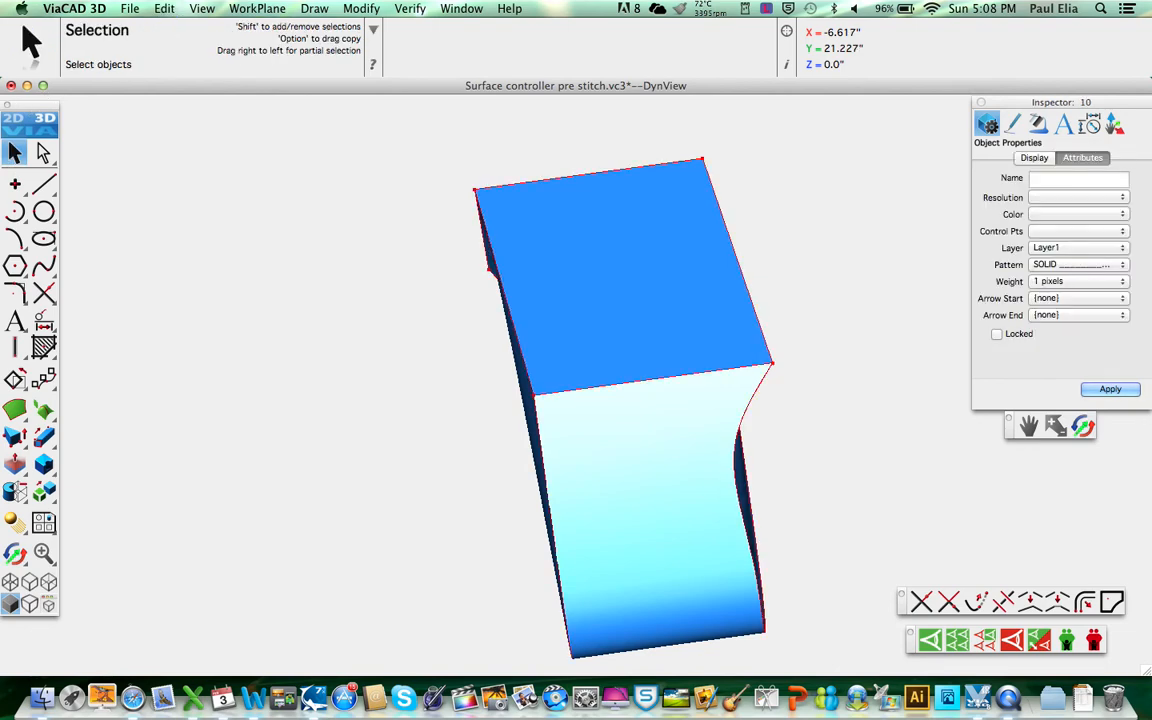
{"action": "left_click", "coordinate": [164, 9]}
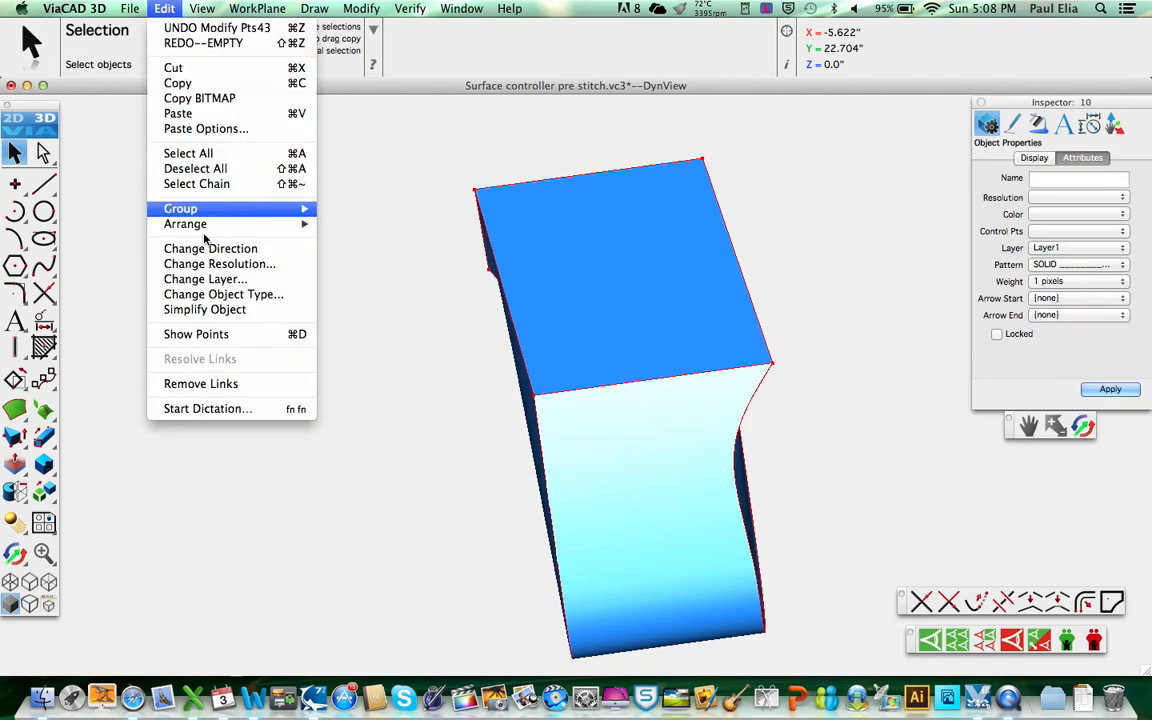
{"action": "left_click", "coordinate": [198, 268]}
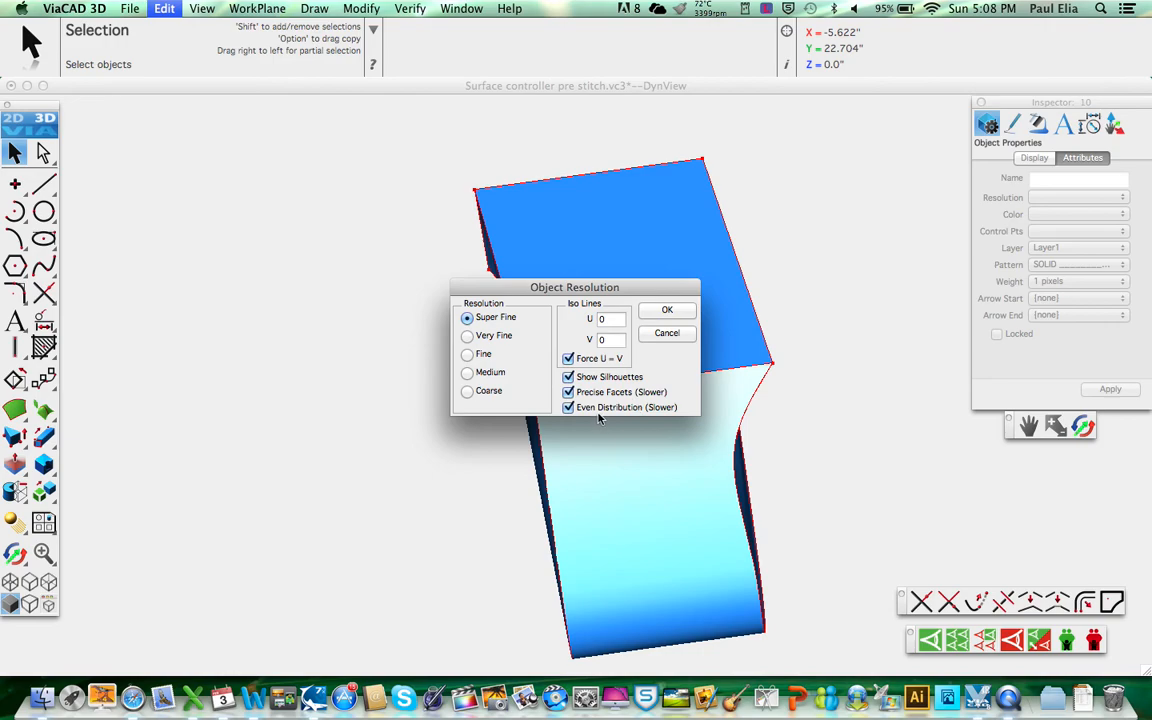
{"action": "left_click", "coordinate": [666, 336]}
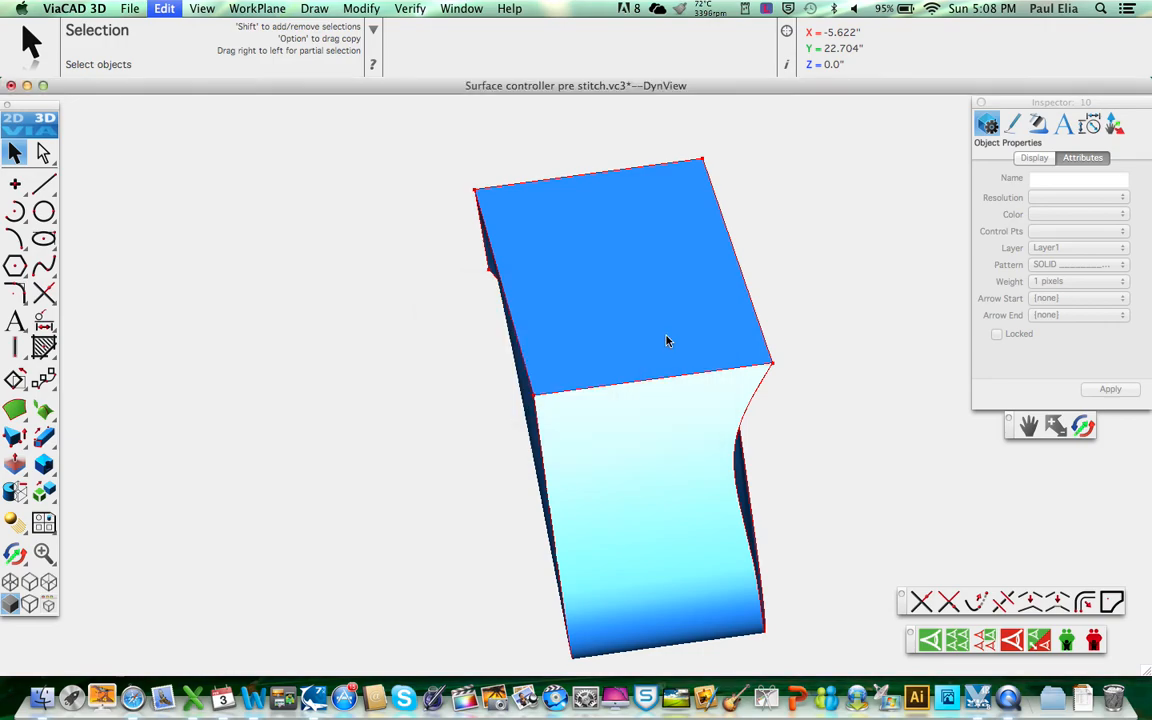
{"action": "left_click", "coordinate": [1083, 428]}
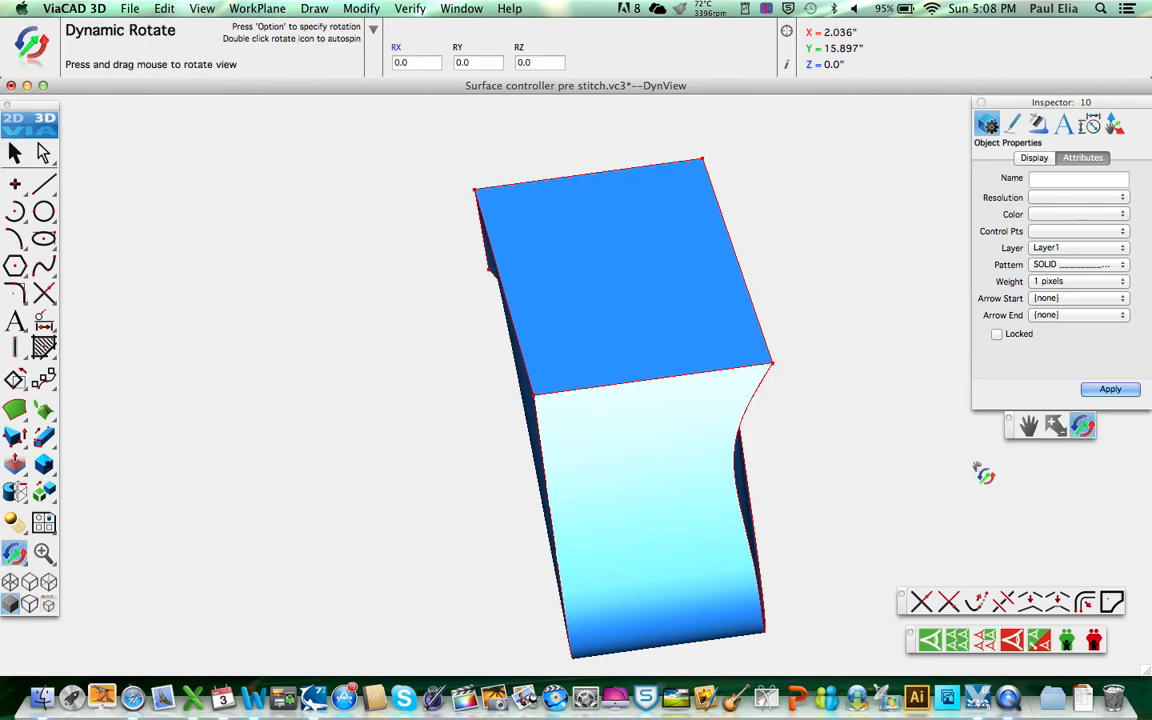
{"action": "left_click_drag", "start_coordinate": [977, 470], "coordinate": [864, 475]}
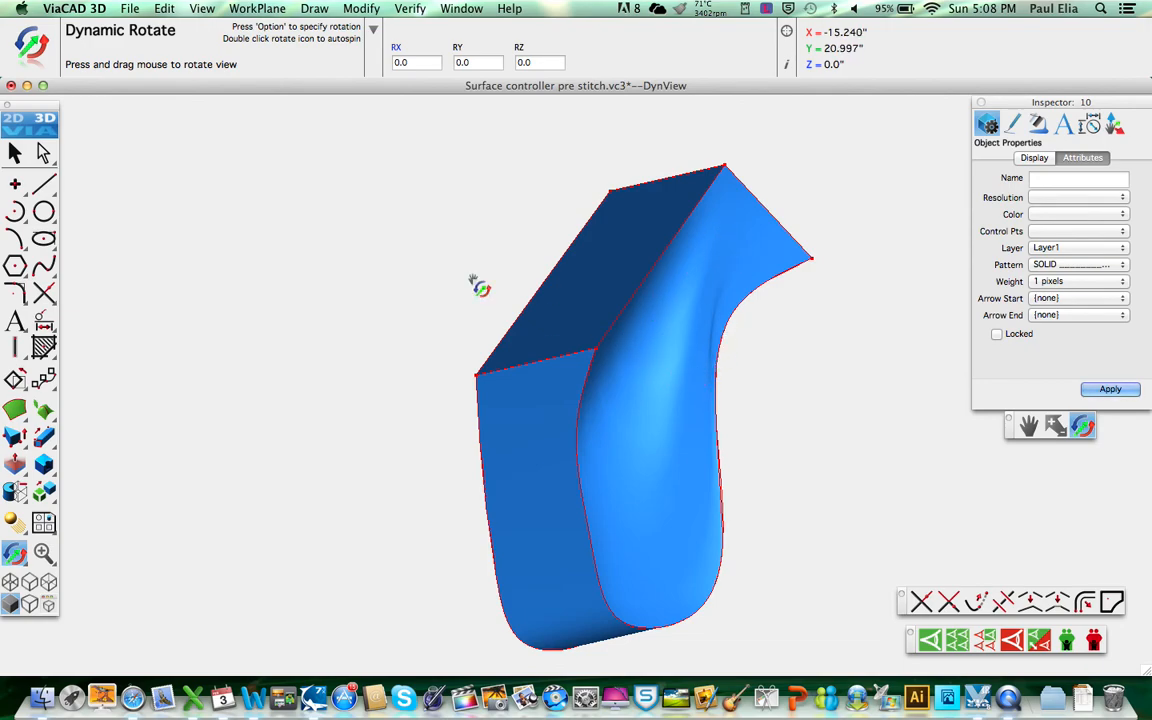
{"action": "left_click", "coordinate": [172, 5]}
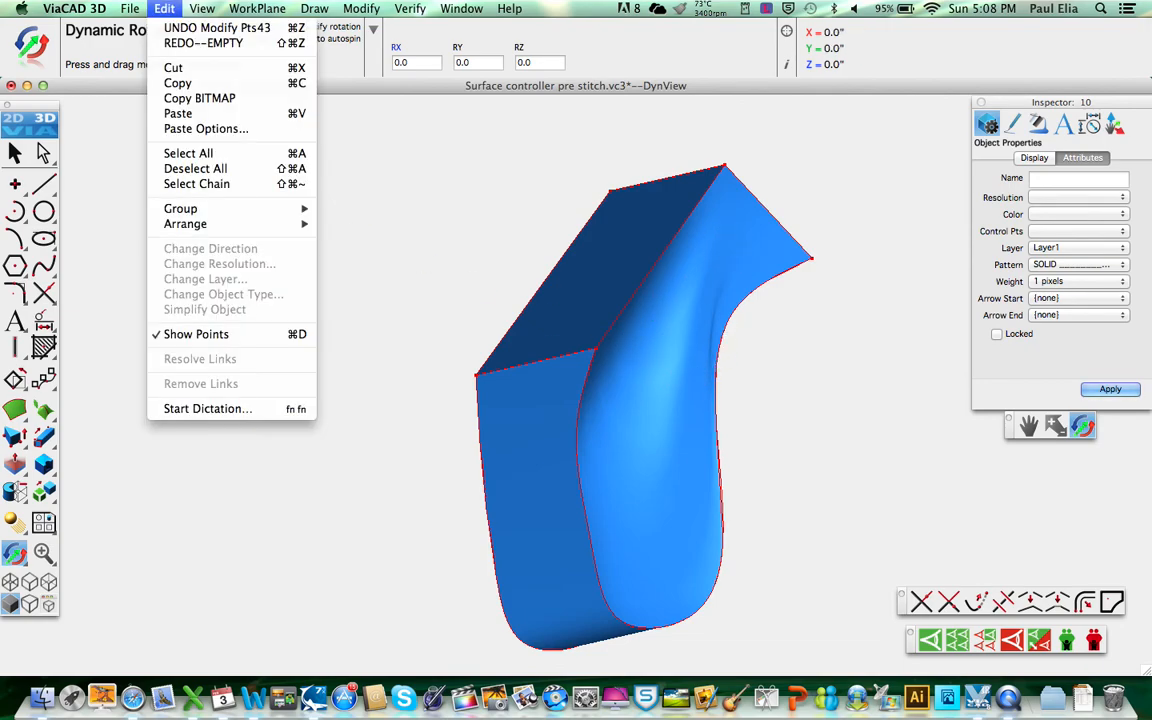
{"action": "left_click", "coordinate": [128, 222]}
{"action": "key", "text": "super+a"}
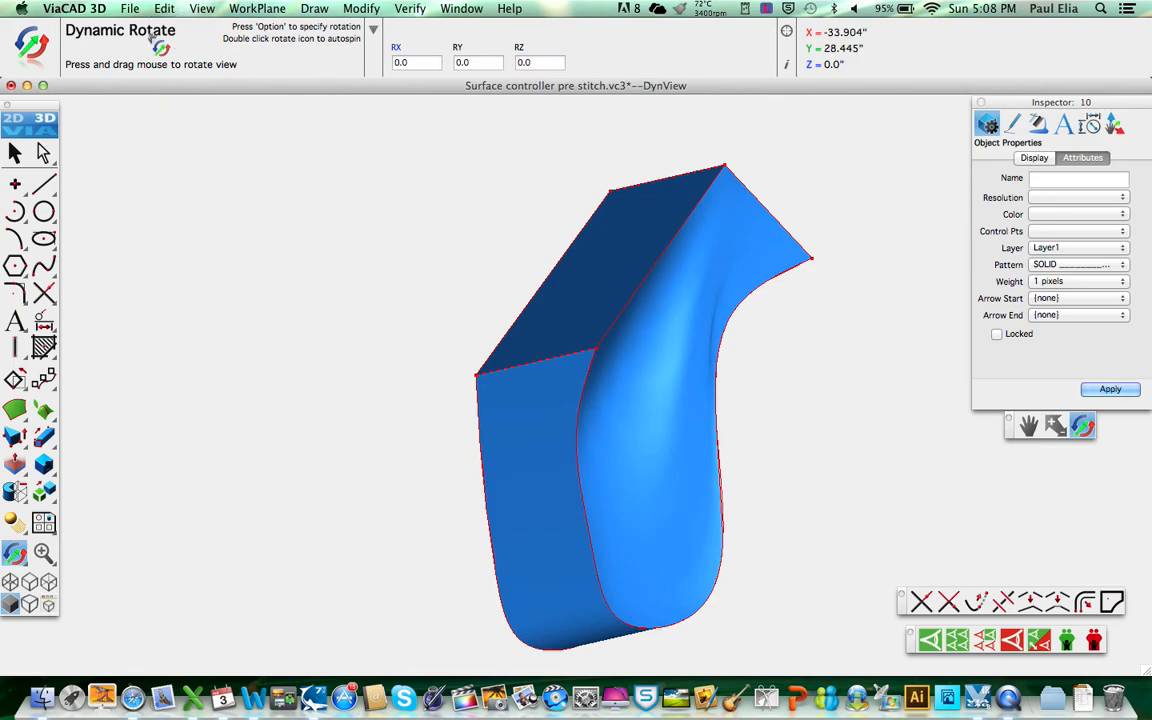
{"action": "left_click", "coordinate": [164, 8]}
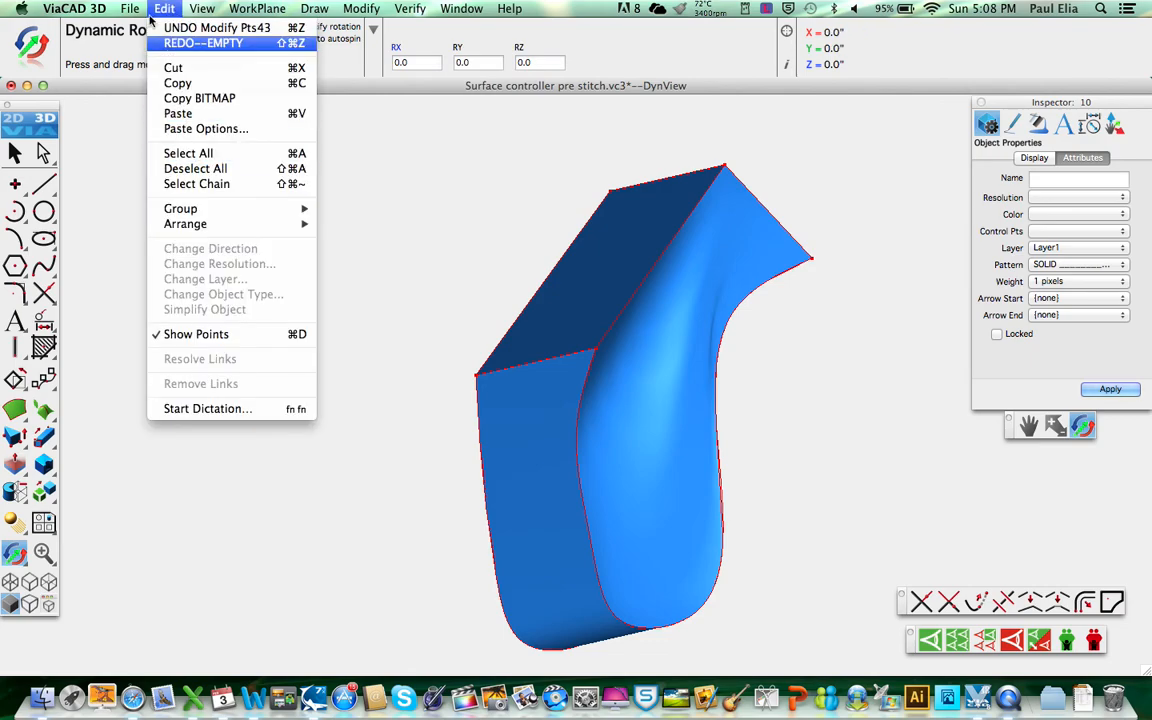
{"action": "left_click", "coordinate": [99, 151]}
- Set all selected objects to Super Fine resolution with silhouettes and precise facets, and inspect the body's curved side face
{"action": "left_click", "coordinate": [16, 153]}
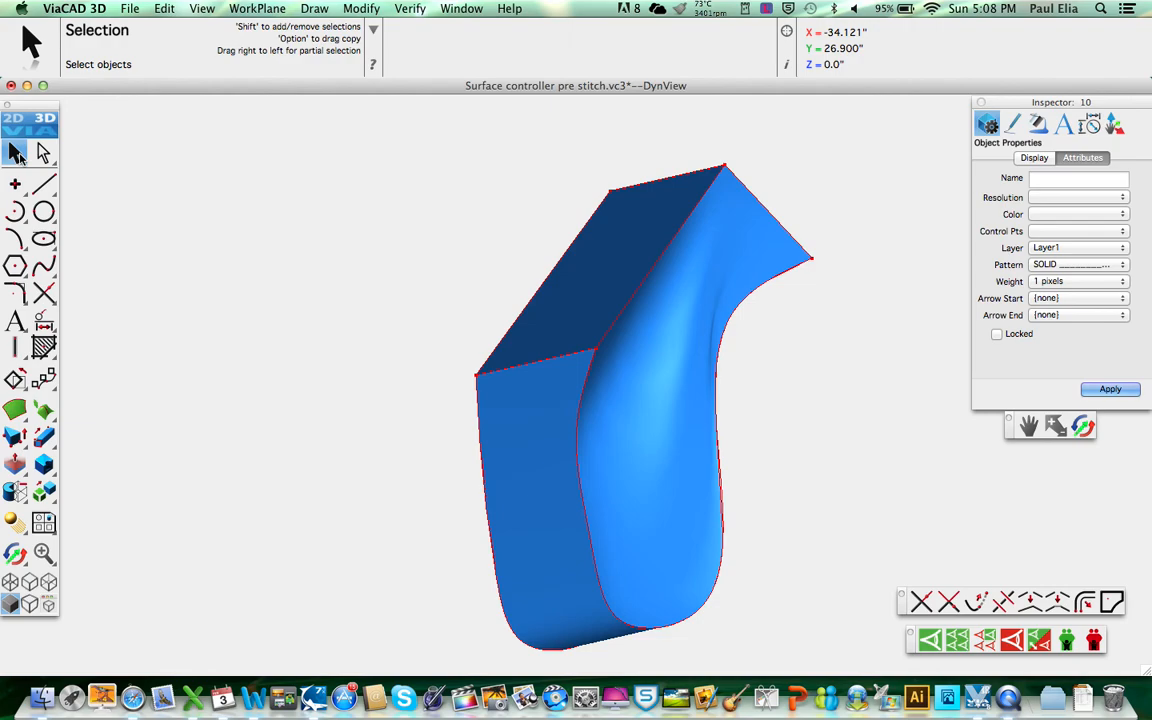
{"action": "left_click", "coordinate": [159, 8]}
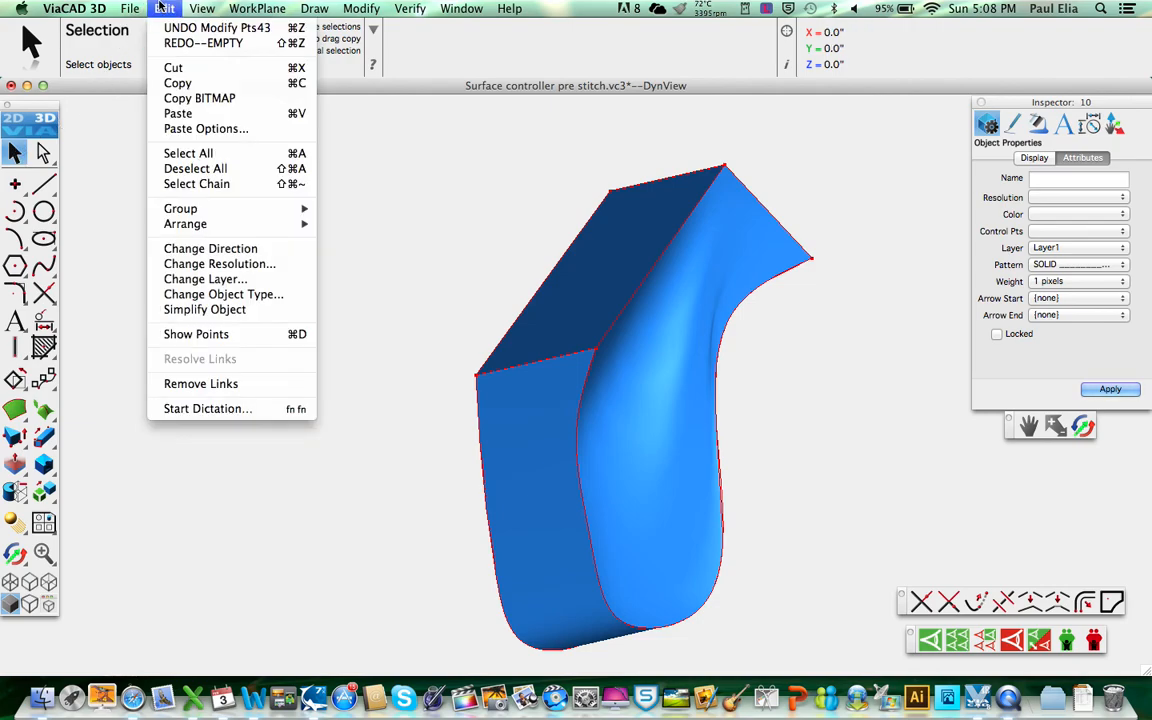
{"action": "left_click", "coordinate": [220, 264]}
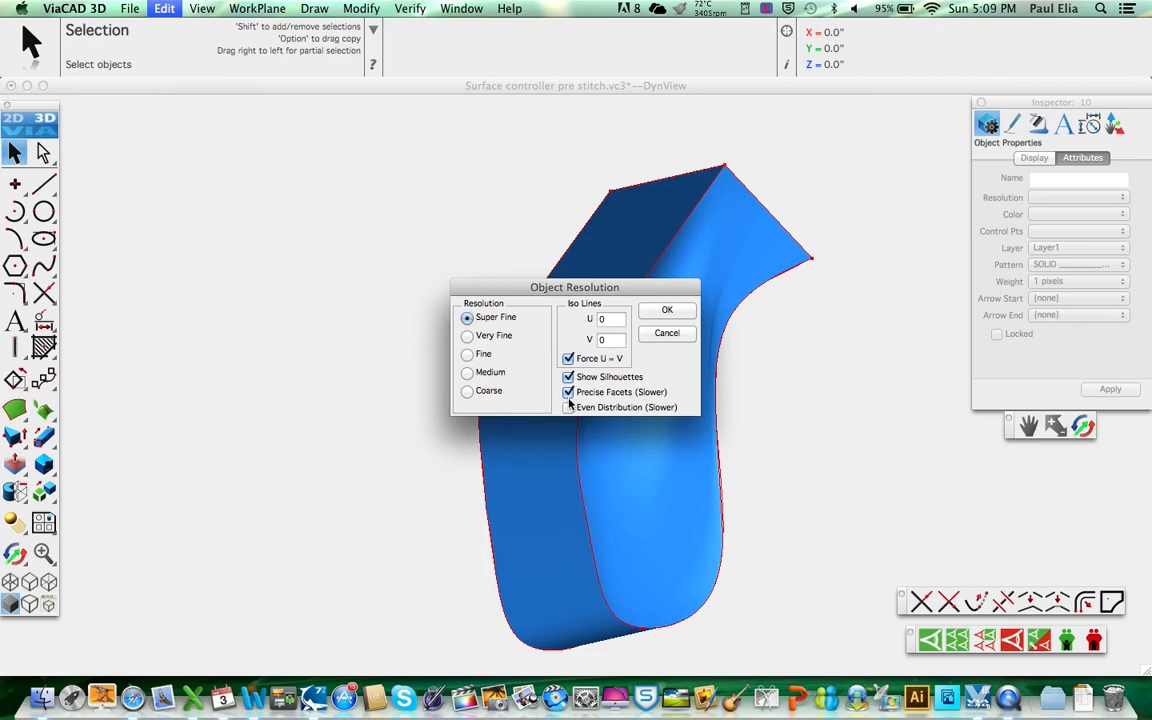
{"action": "left_click", "coordinate": [672, 314]}
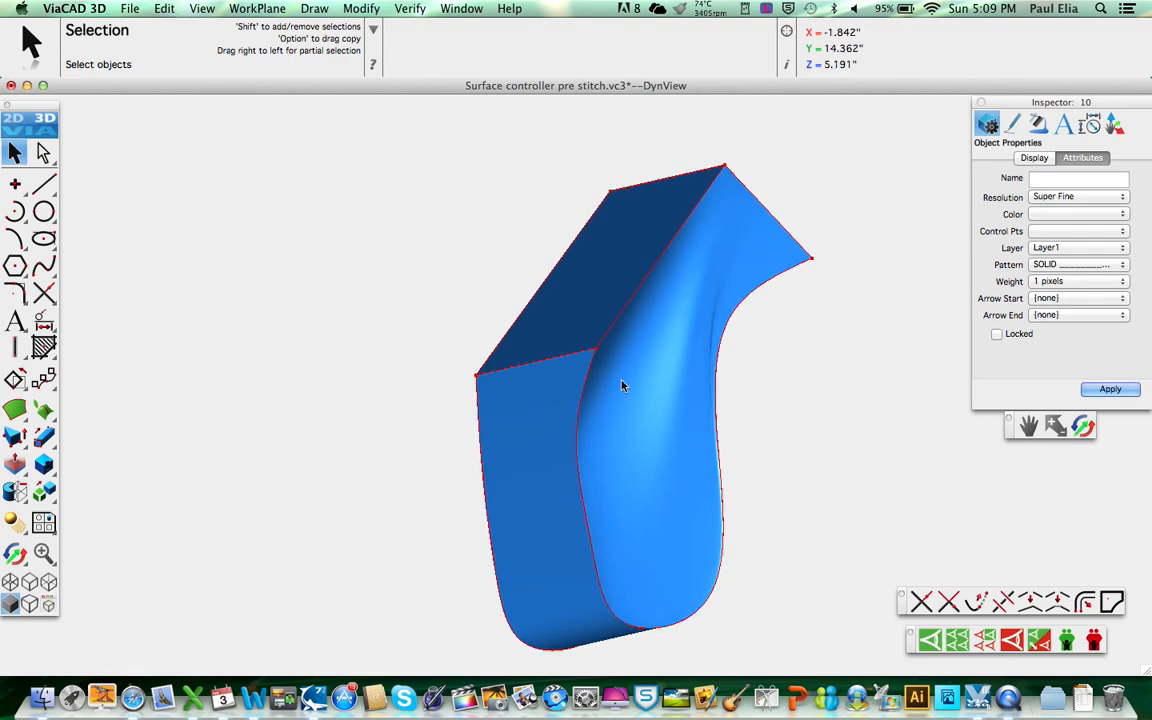
{"action": "left_click", "coordinate": [1083, 427]}
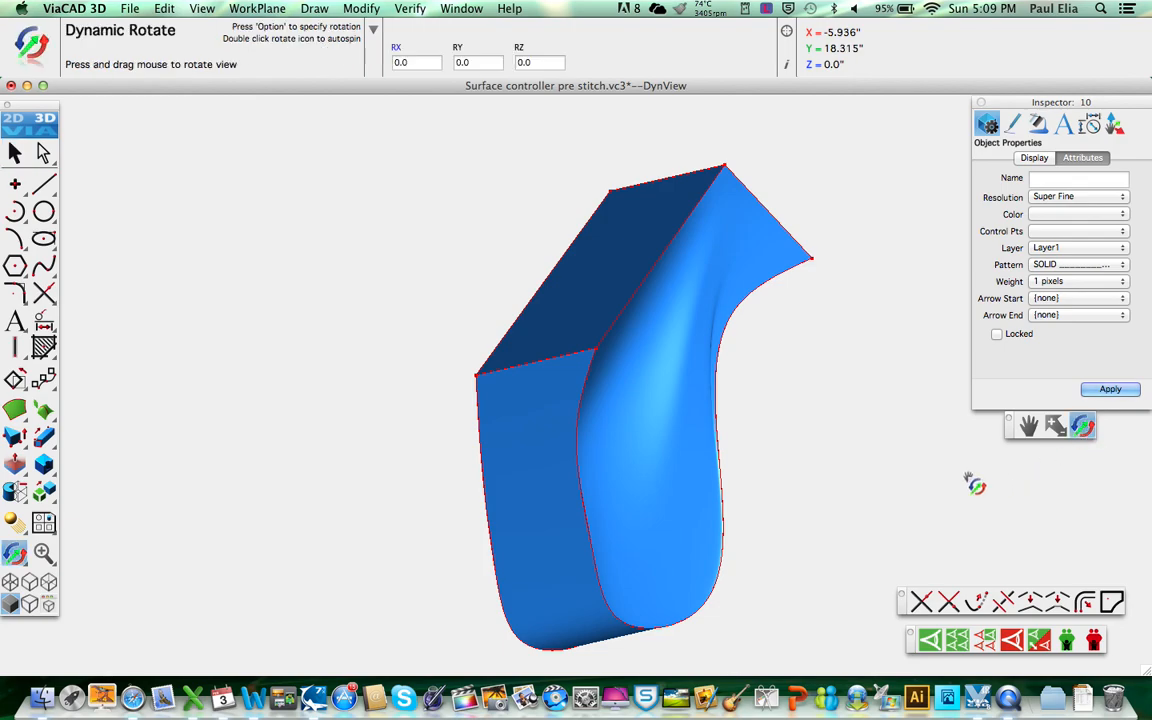
{"action": "left_click_drag", "start_coordinate": [931, 489], "coordinate": [960, 435]}
{"action": "left_click_drag", "start_coordinate": [722, 505], "coordinate": [828, 362]}
{"action": "left_click_drag", "start_coordinate": [588, 442], "coordinate": [663, 376]}
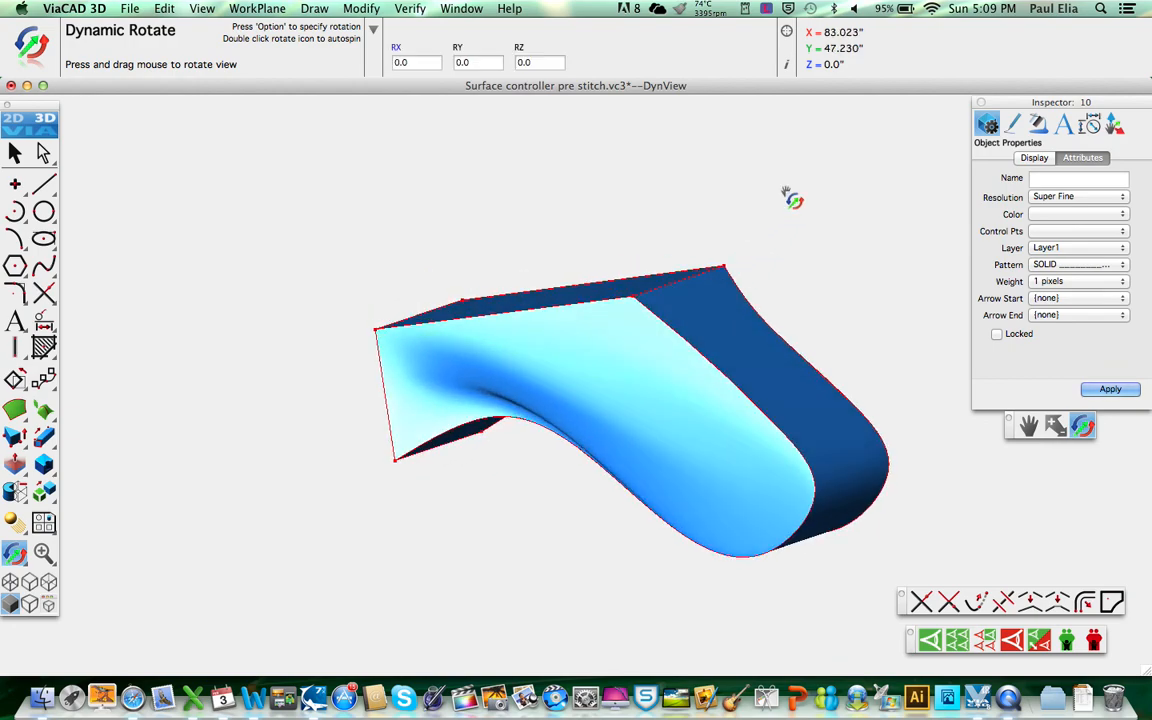